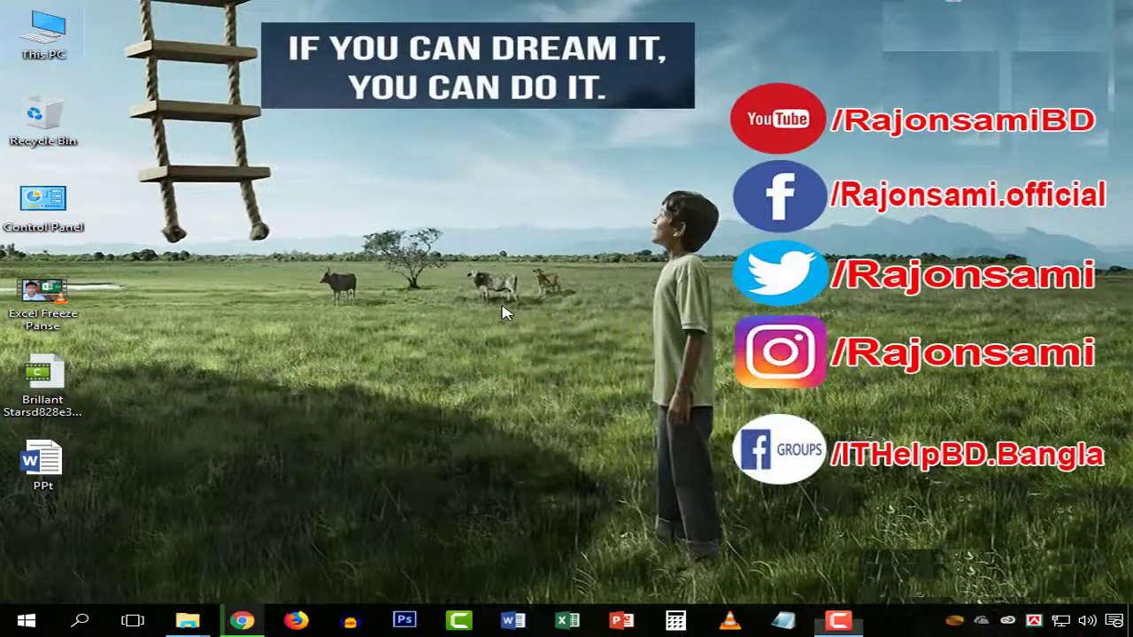
Refresh the desktop, then launch Excel and open the 'MS Excel Filter - Data Filtaring' workbook
right_click(518, 305)
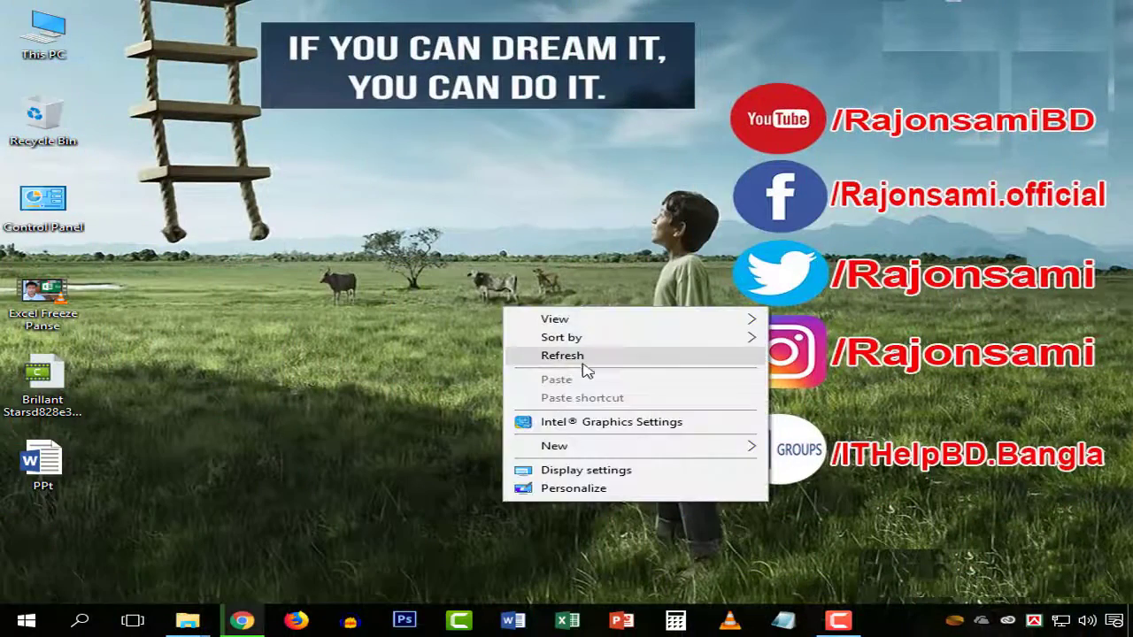
left_click(580, 354)
right_click(519, 306)
left_click(584, 354)
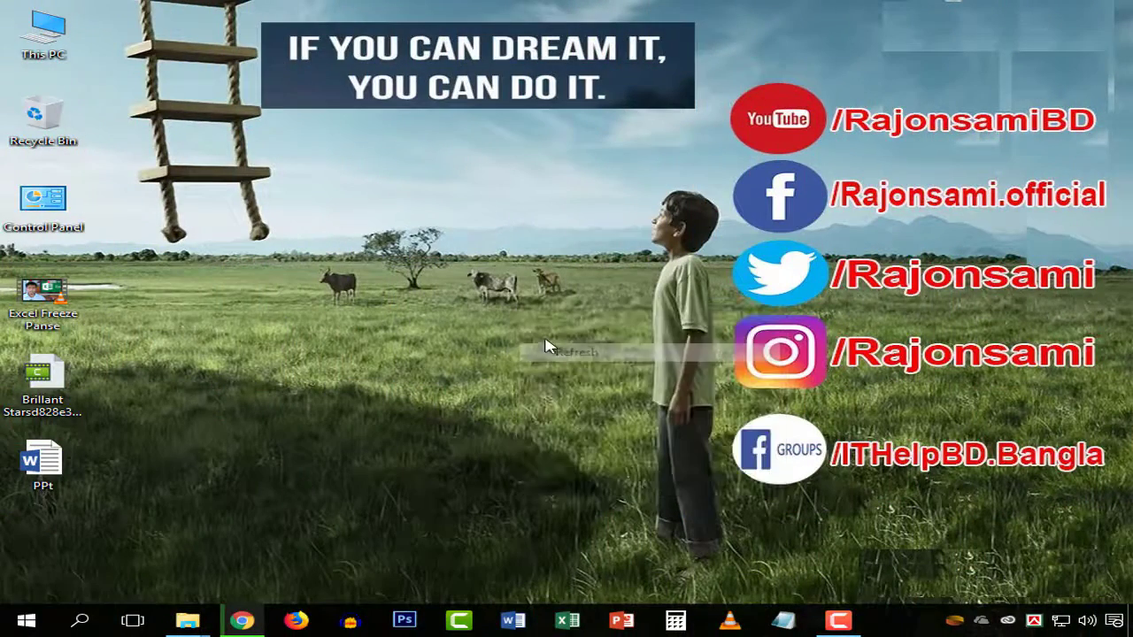
left_click(567, 619)
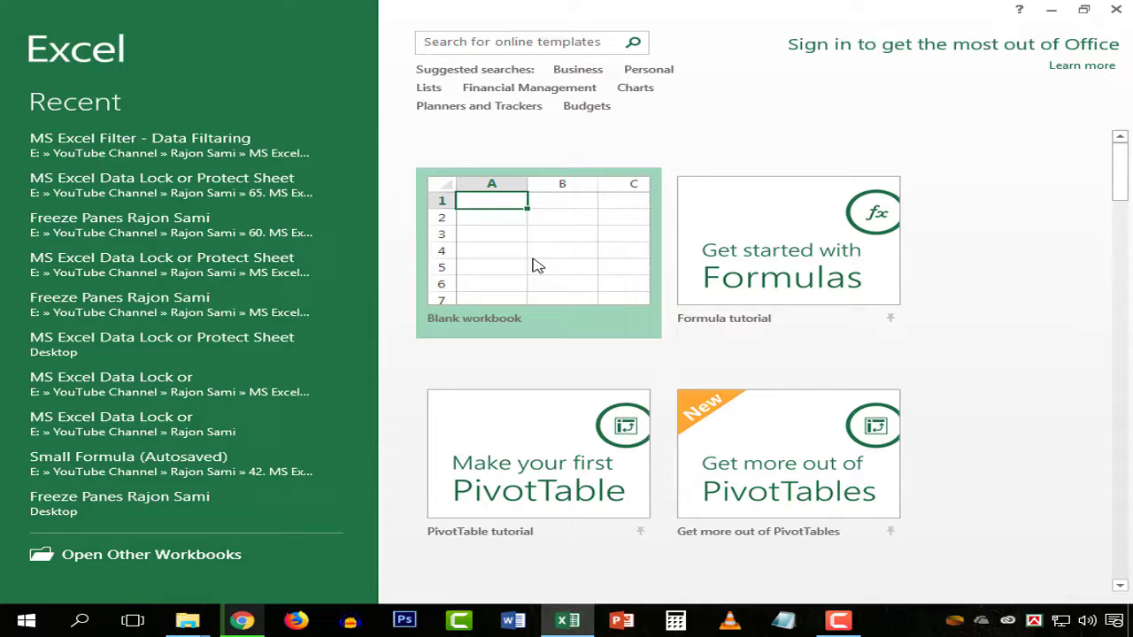
left_click(533, 264)
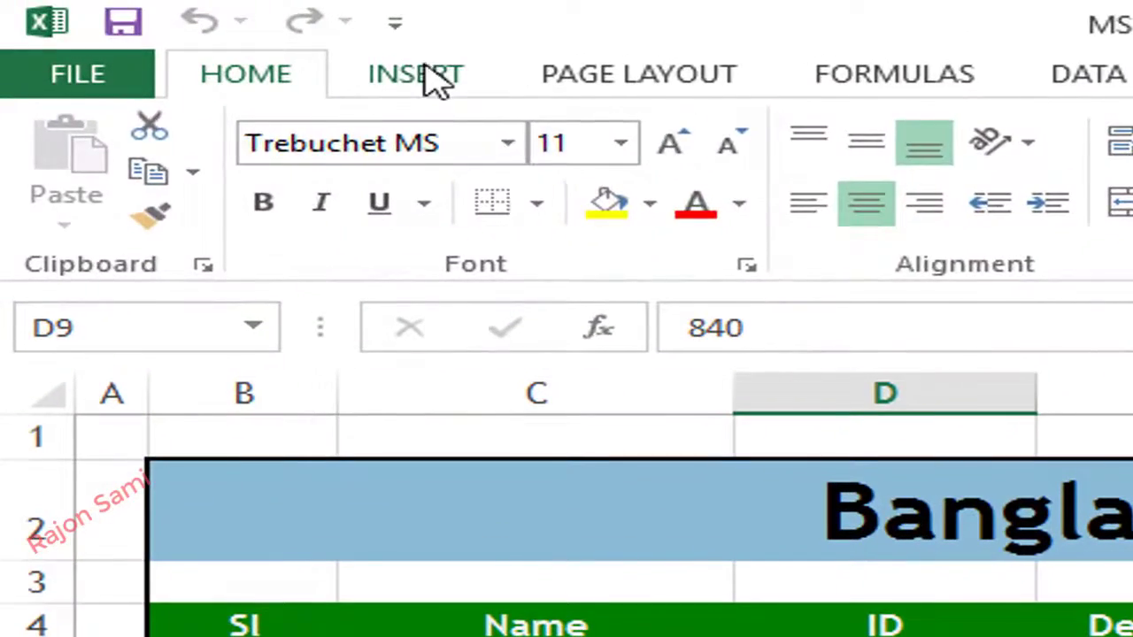
left_click(181, 33)
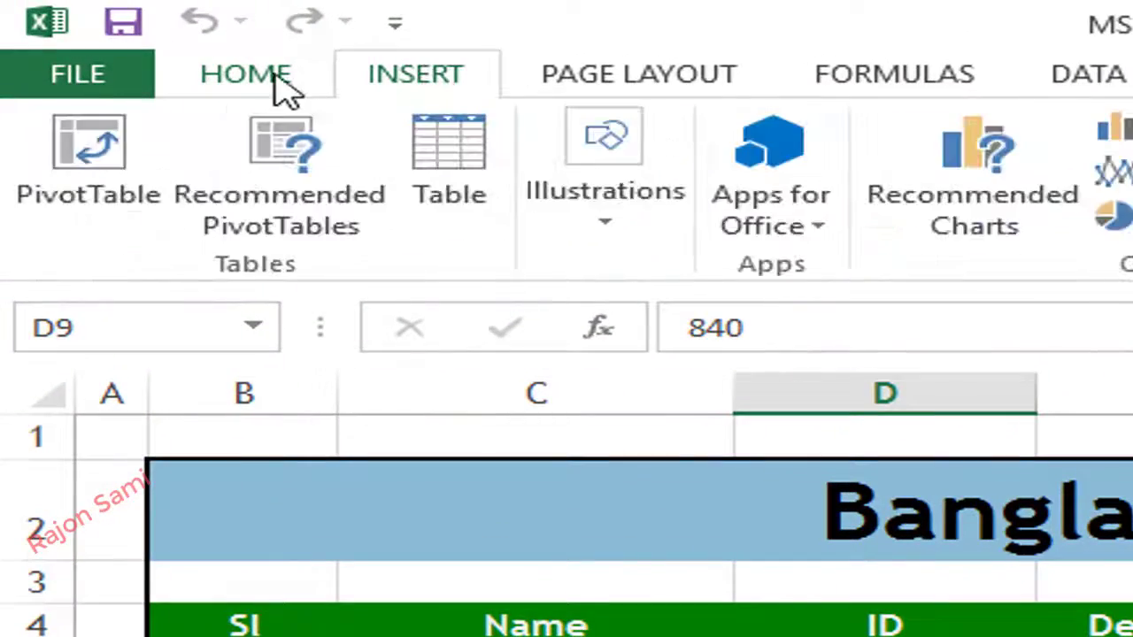
left_click(270, 78)
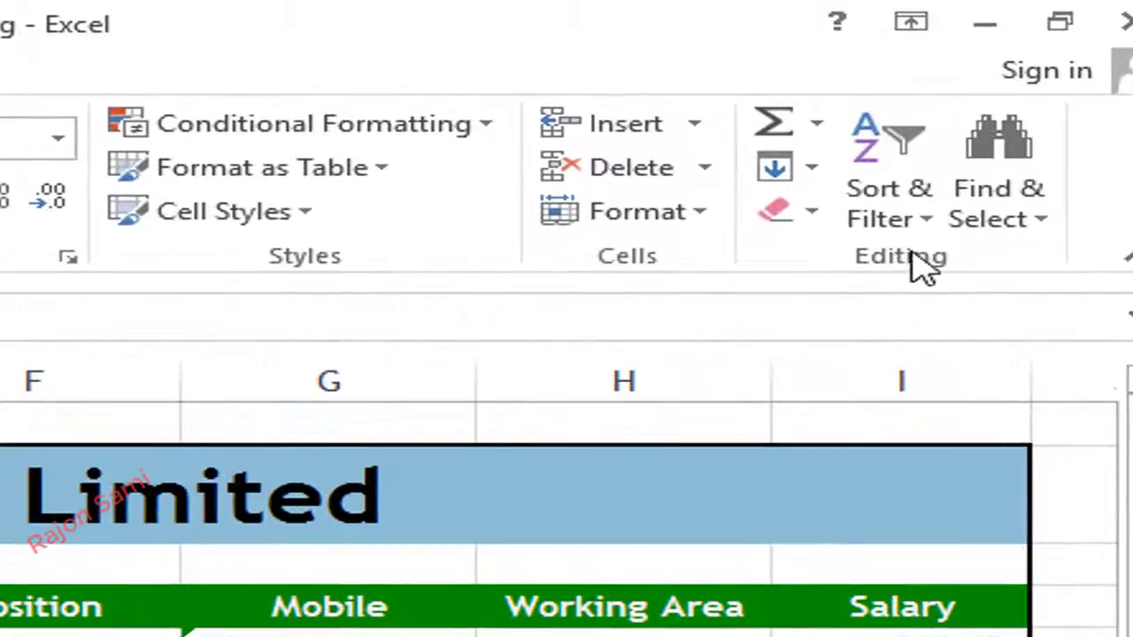
left_click(920, 204)
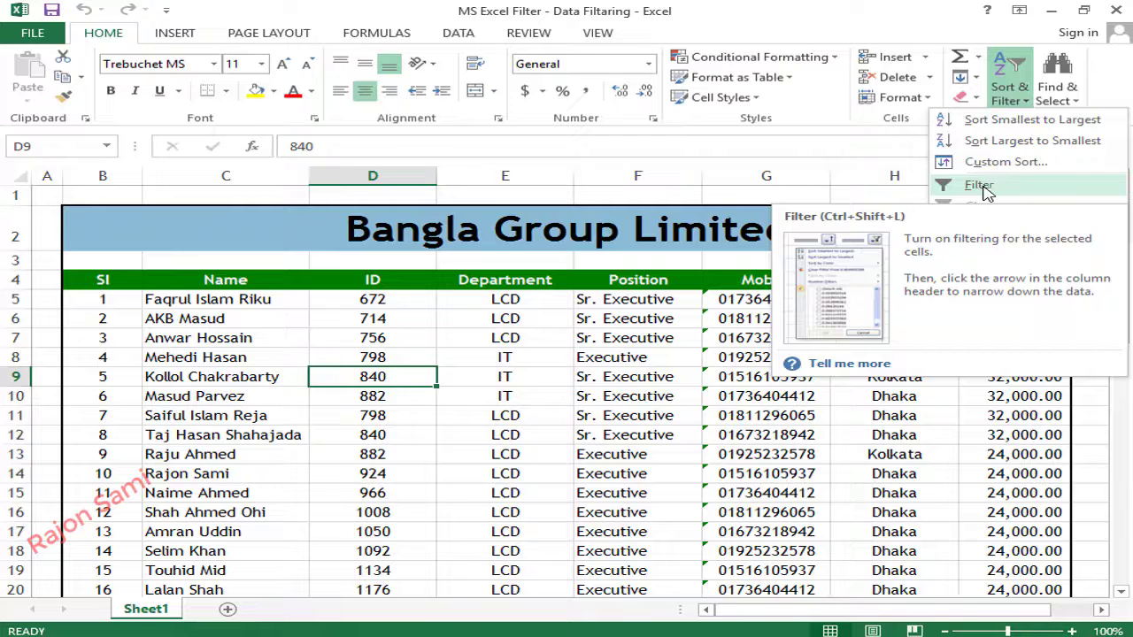
key("Escape")
key("Up")
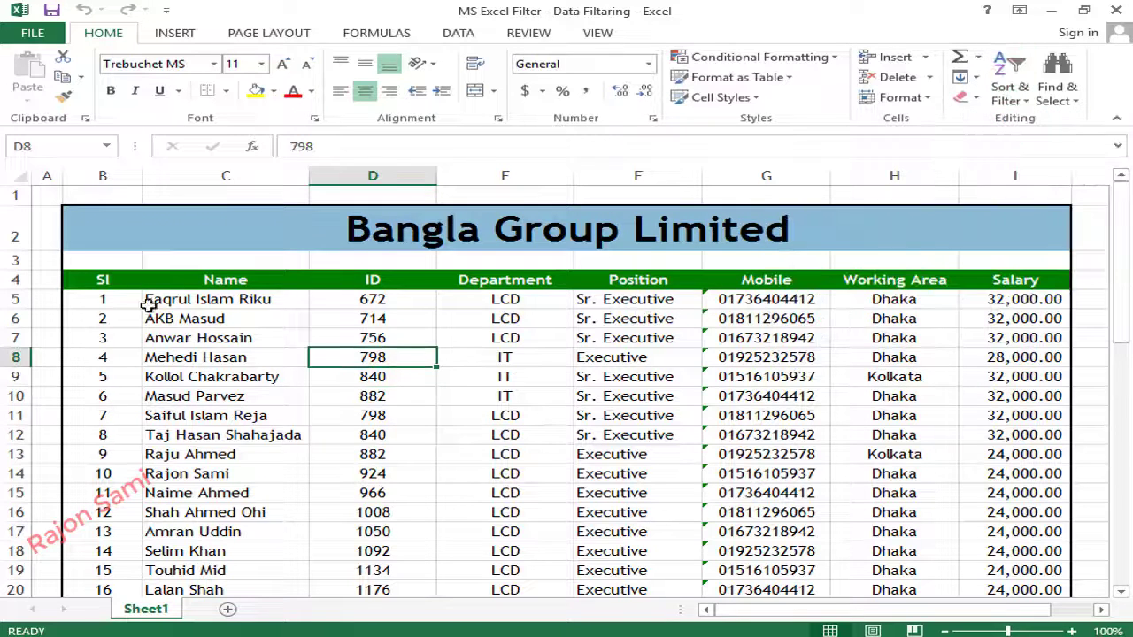
left_click(93, 285)
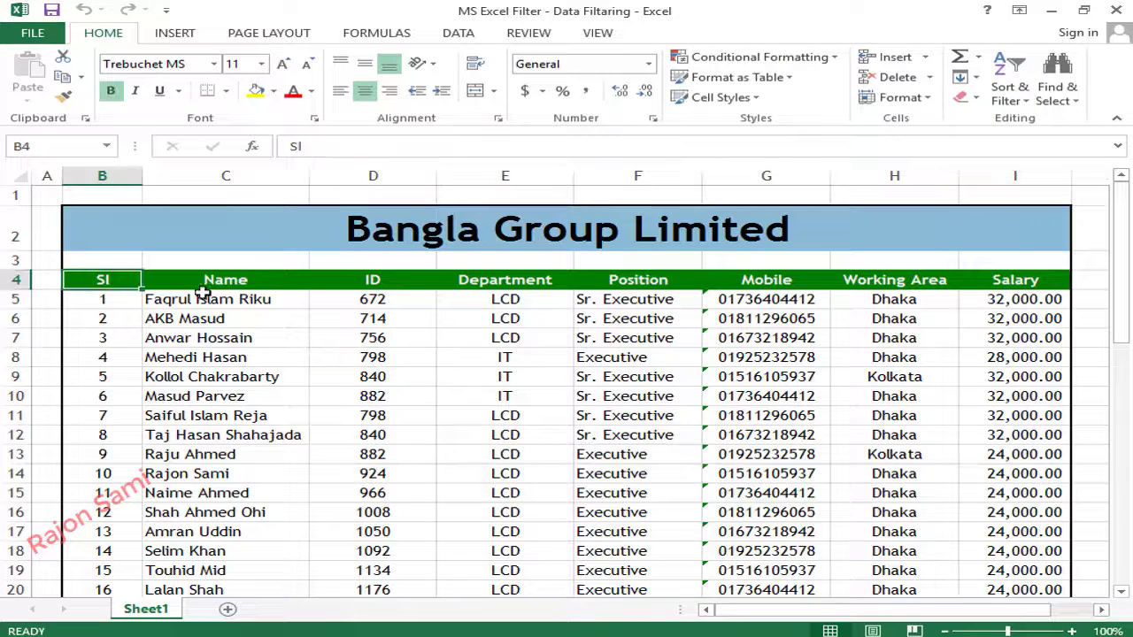
left_click(406, 282)
left_click_drag(483, 281, 412, 281)
left_click(413, 285)
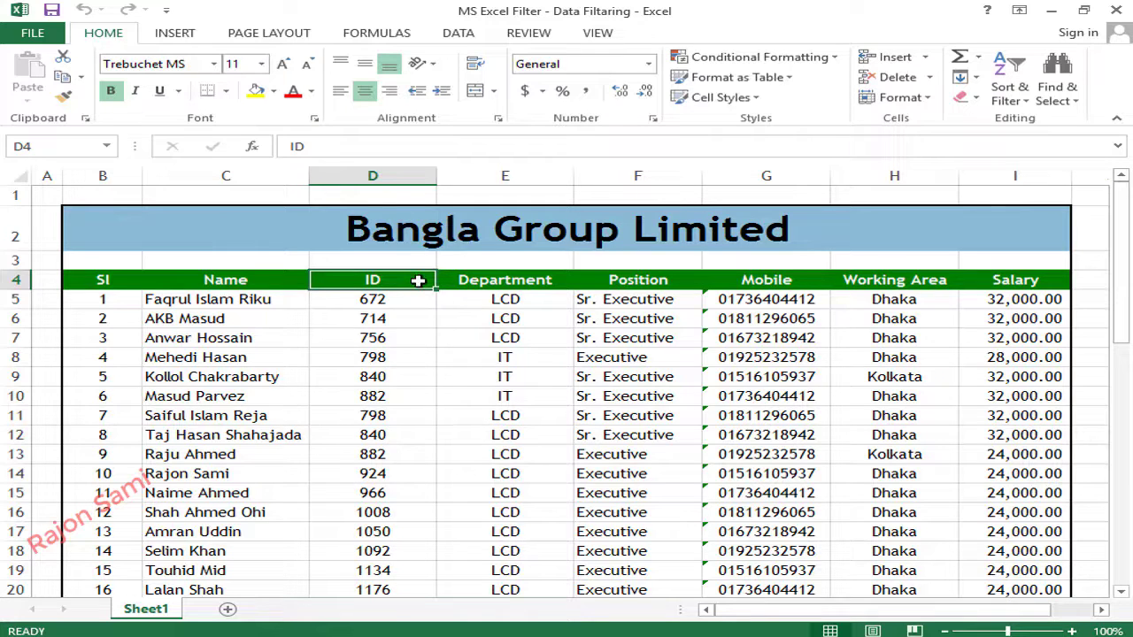
left_click(571, 285)
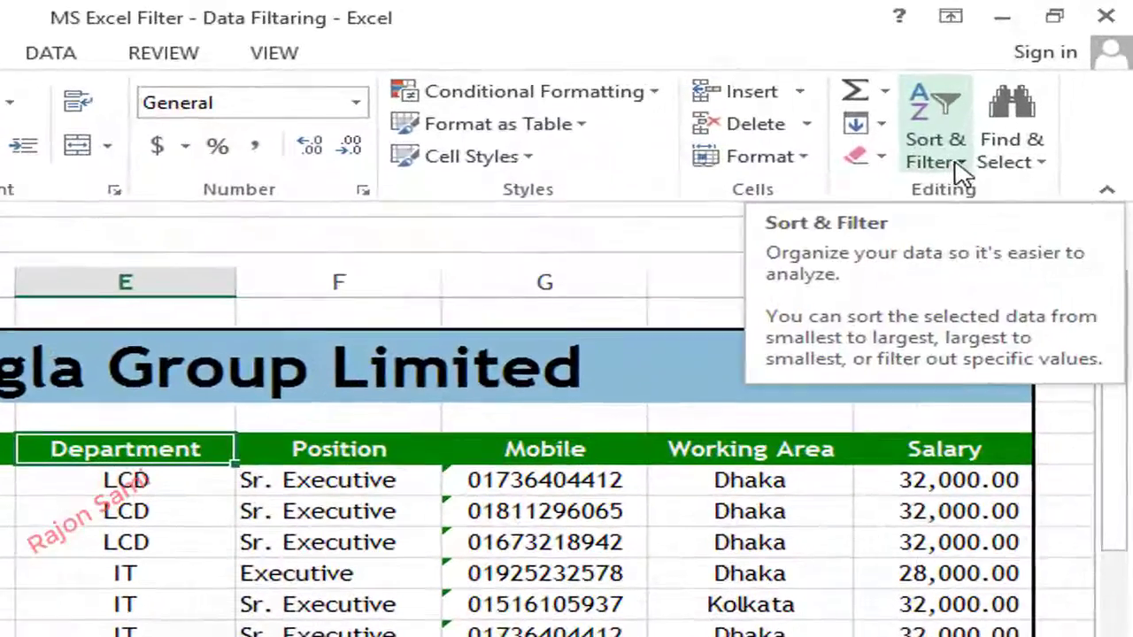
left_click(1020, 102)
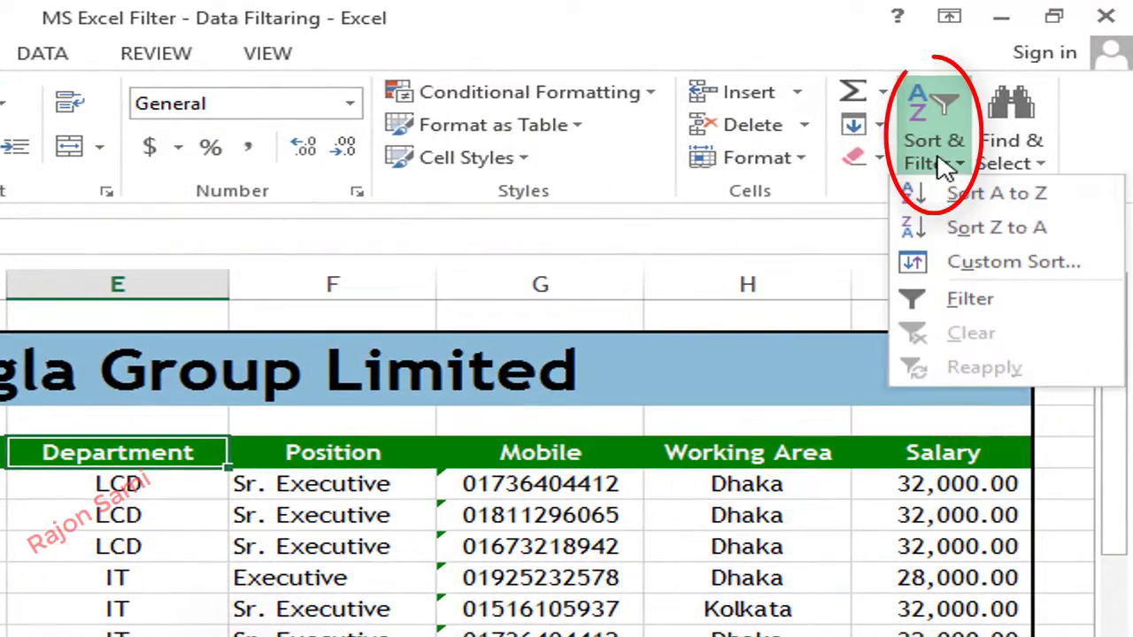
left_click(972, 299)
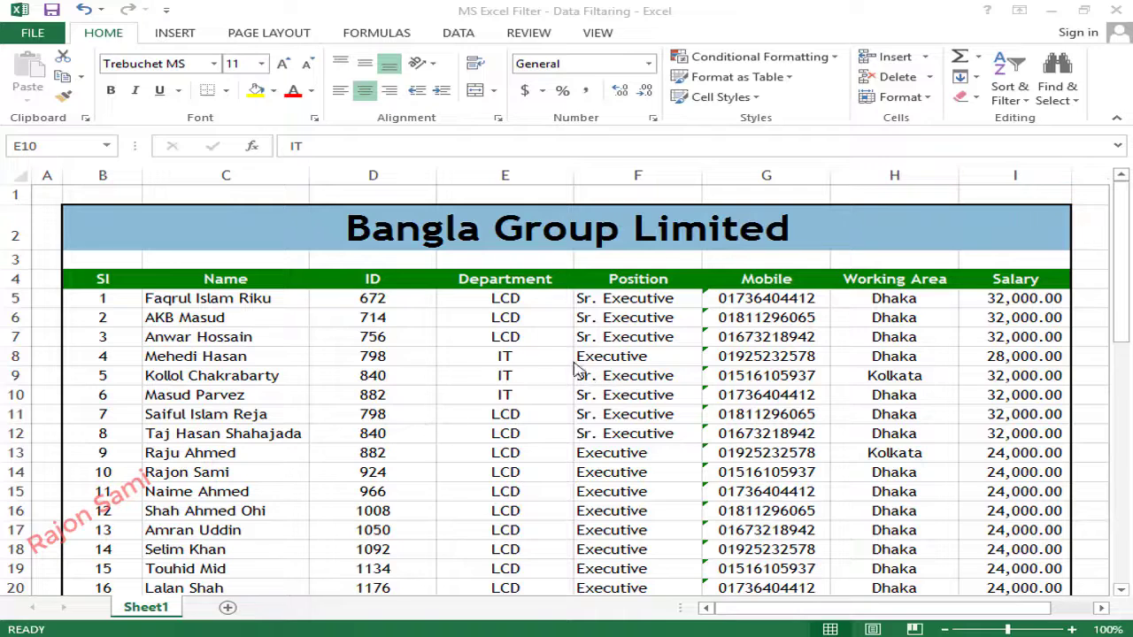
With E4 selected, enable filter dropdowns on every header from Sl to Salary
left_click(485, 282)
left_click(1024, 100)
left_click(1028, 181)
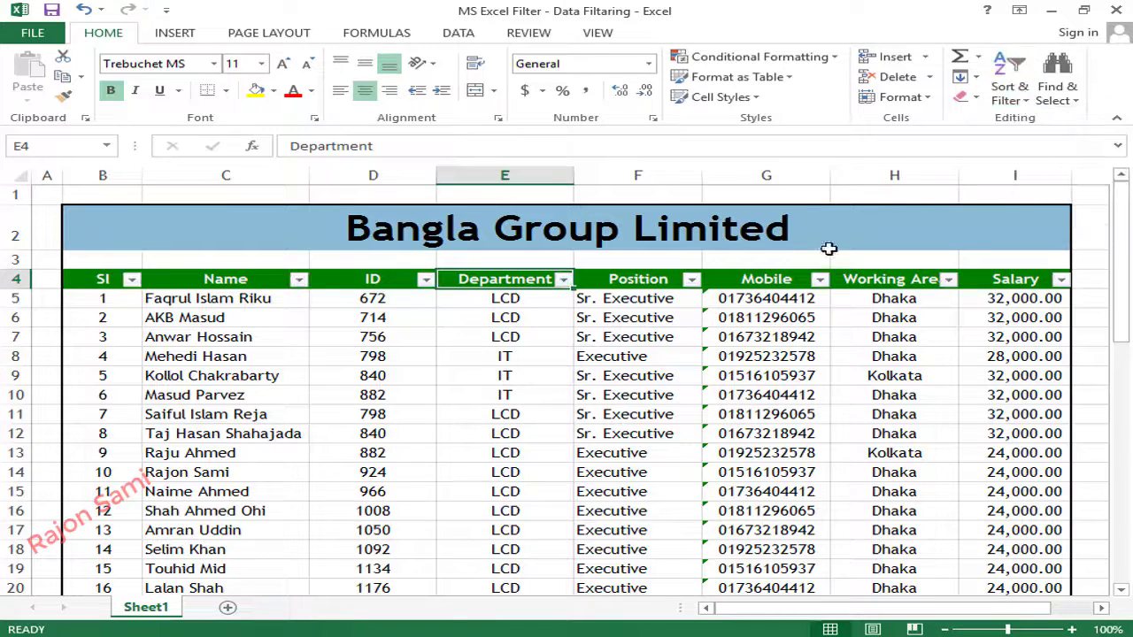
left_click(1013, 89)
left_click(1028, 181)
left_click(466, 35)
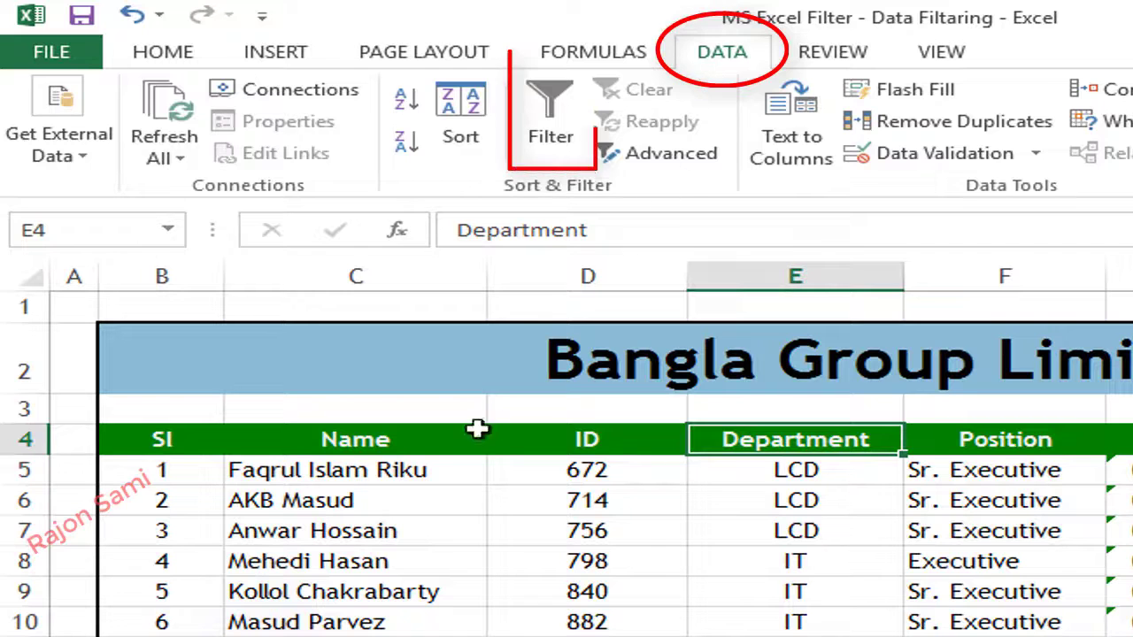
left_click(550, 124)
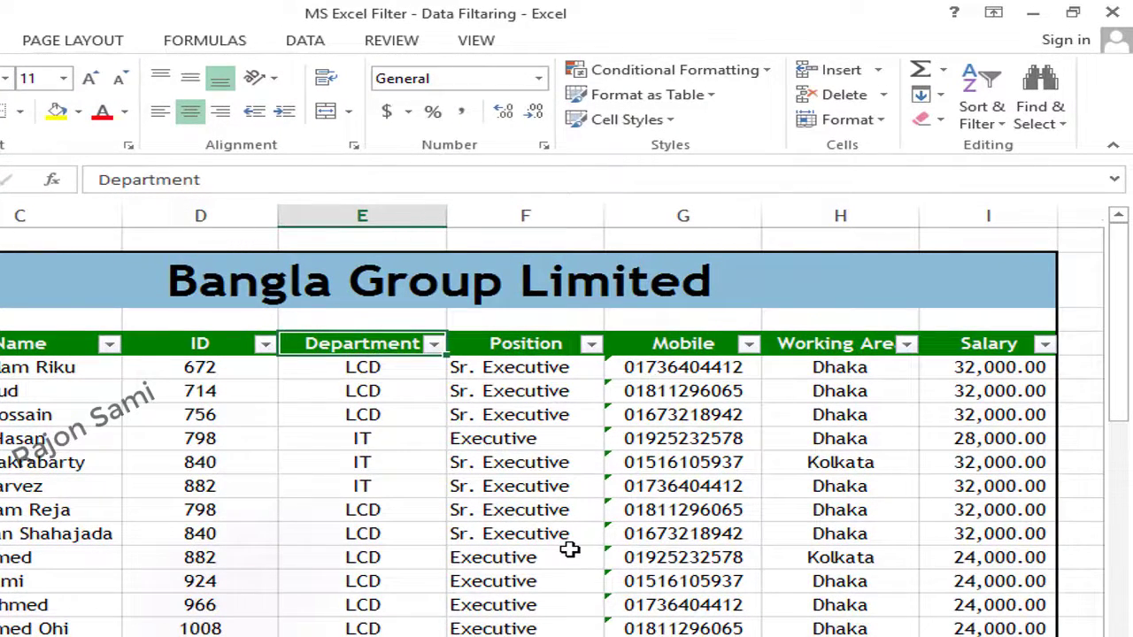
Open the Department header's filter list offering IT and LCD
left_click(388, 390)
left_click(394, 461)
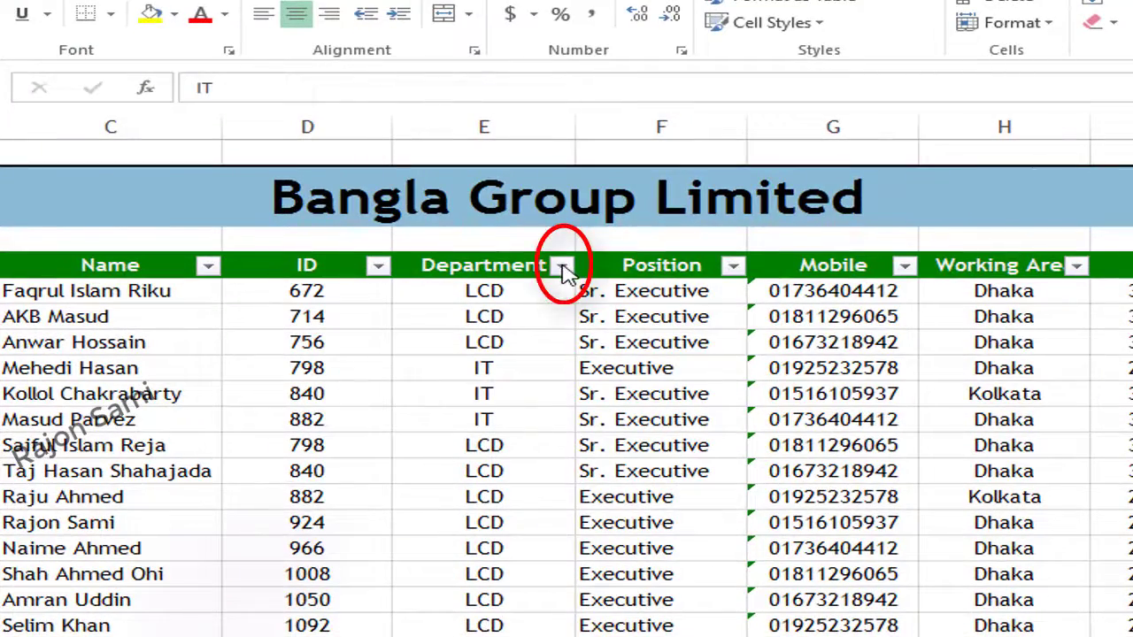
left_click(561, 265)
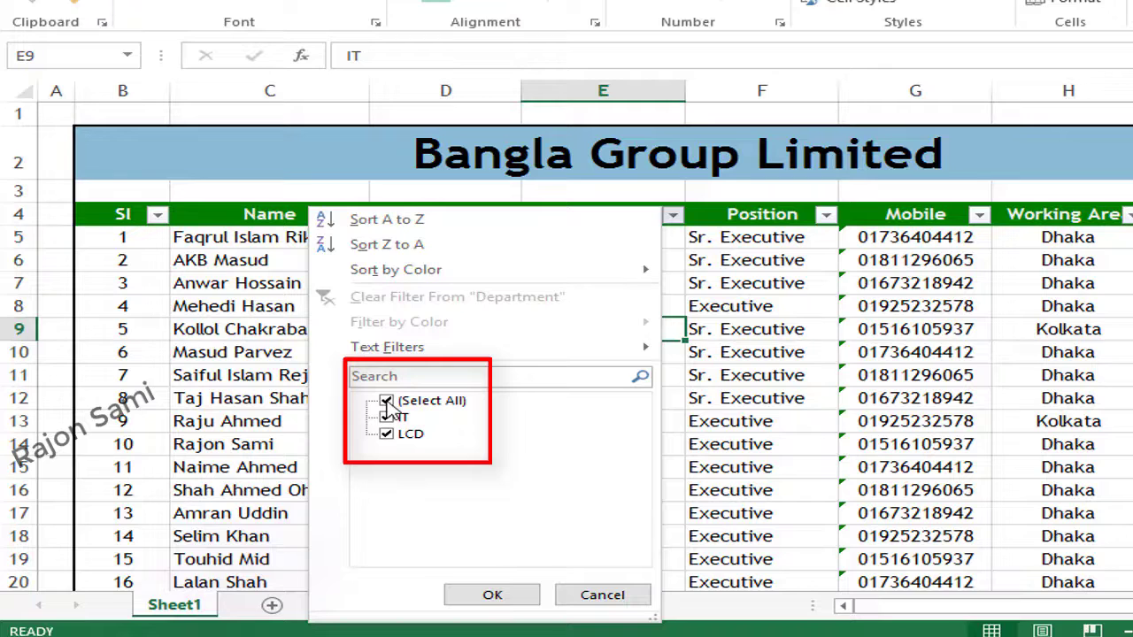
Filter the Department column to IT only, showing the six IT employees
left_click(386, 402)
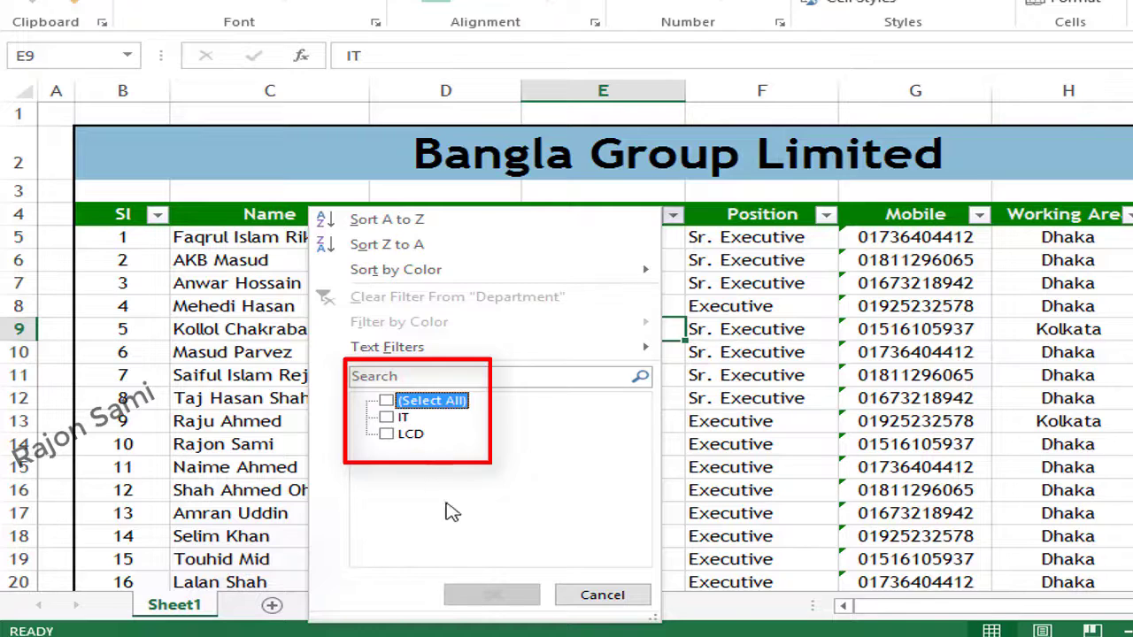
left_click(387, 418)
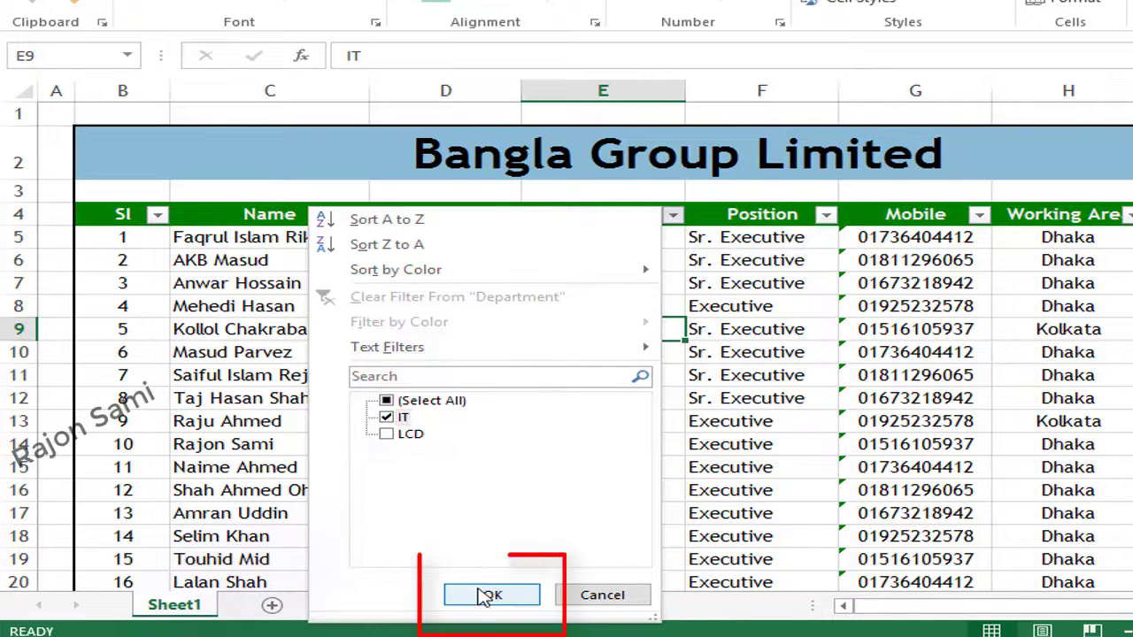
left_click(491, 595)
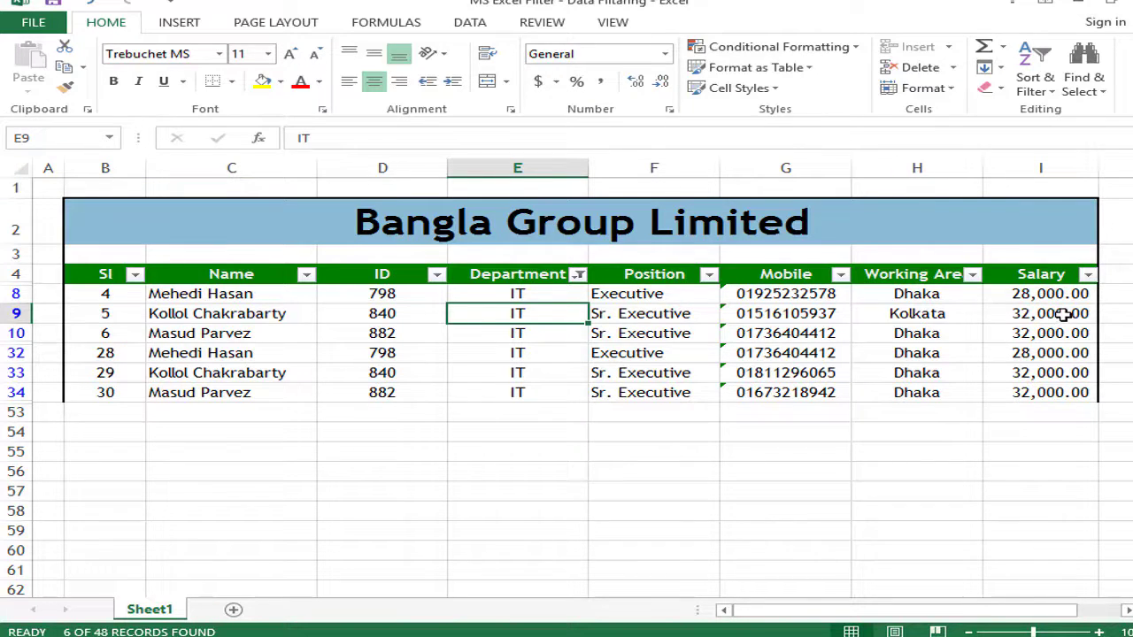
Reselect all departments so every employee is listed again
left_click(578, 276)
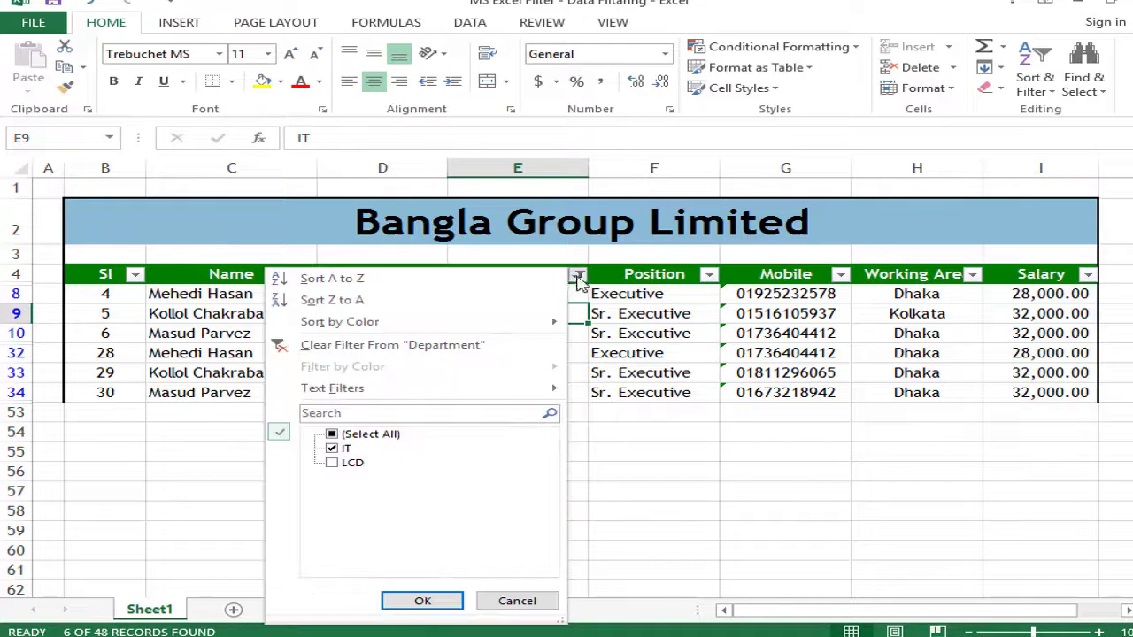
left_click(334, 435)
left_click(422, 599)
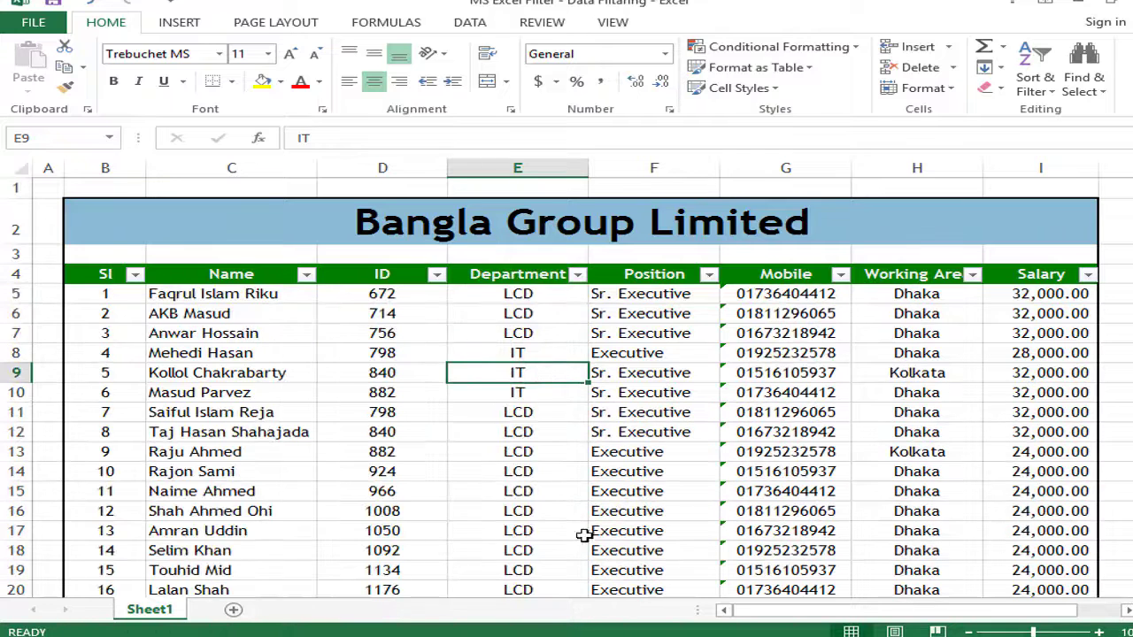
Filter Position to Sr. Executive only, leaving 14 of 48 records
left_click(709, 275)
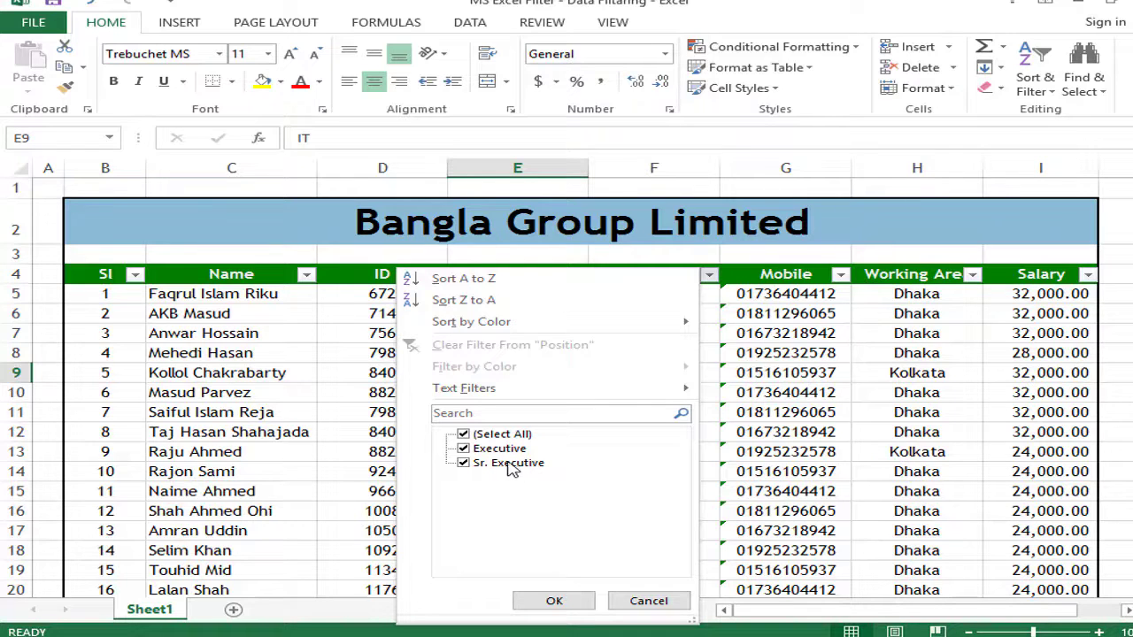
left_click(463, 435)
left_click(463, 464)
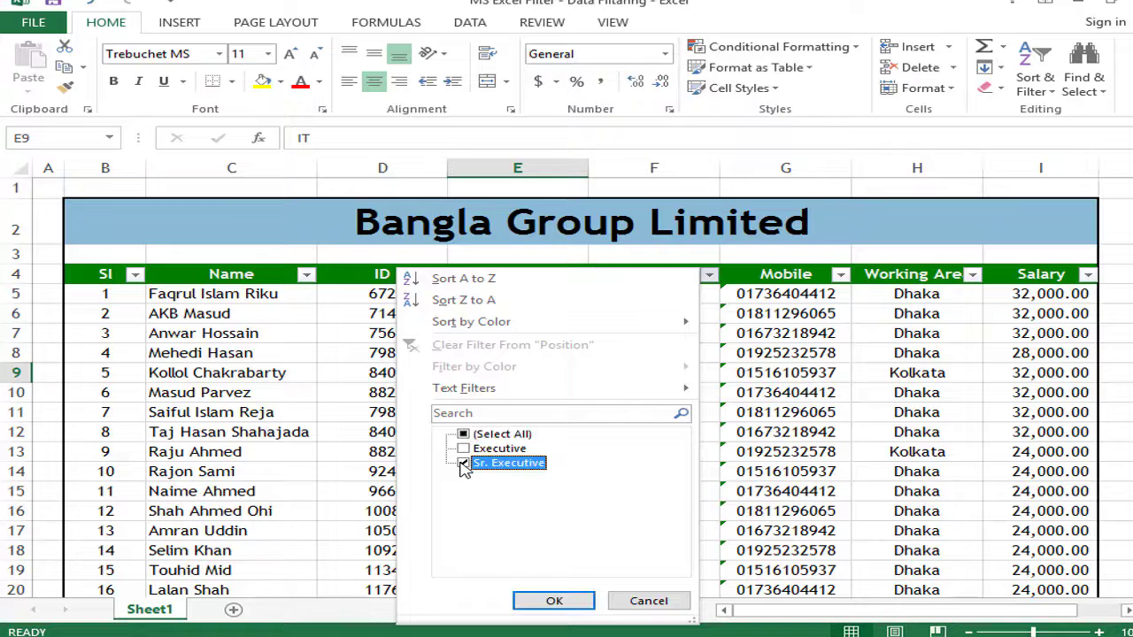
left_click(554, 602)
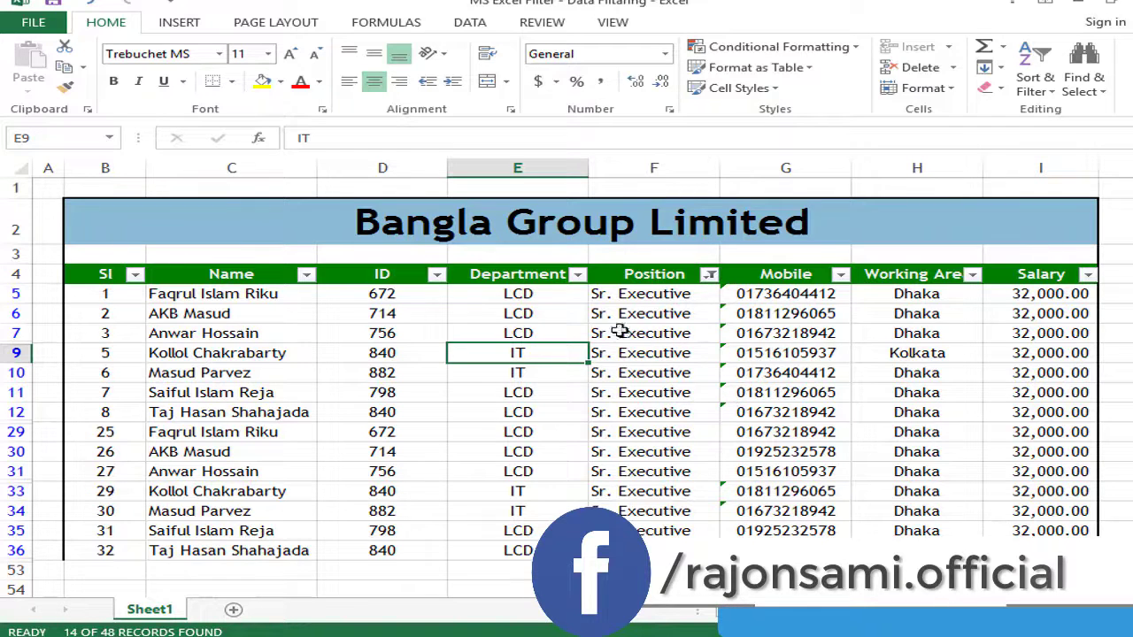
Restrict the Department filter to LCD only, leaving 10 of 48 records
left_click(577, 274)
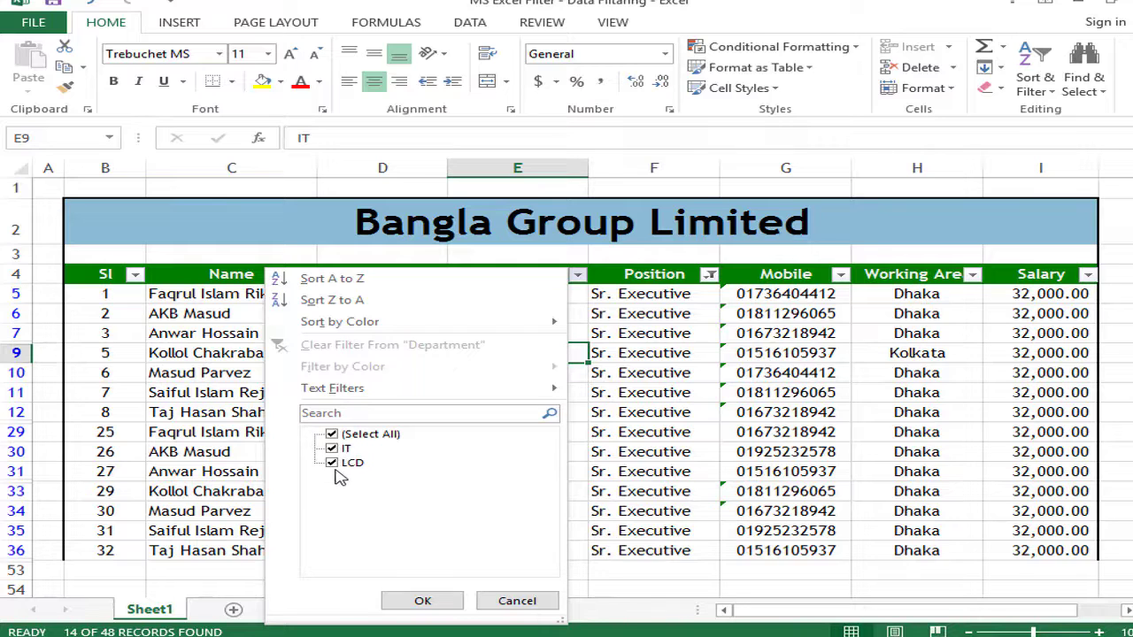
left_click(333, 434)
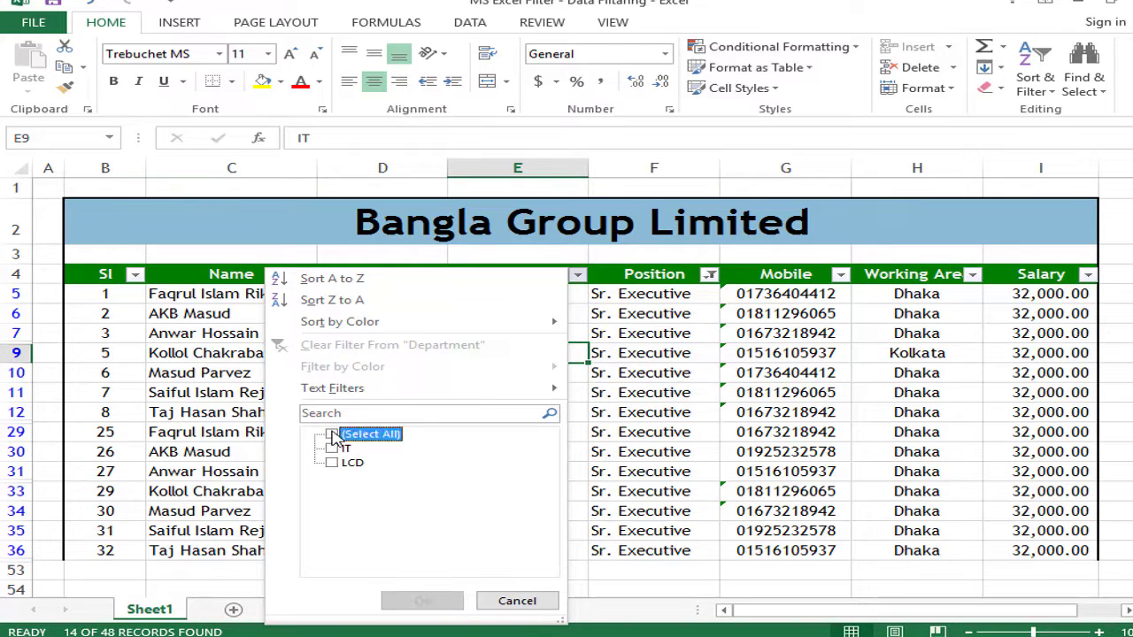
left_click(333, 464)
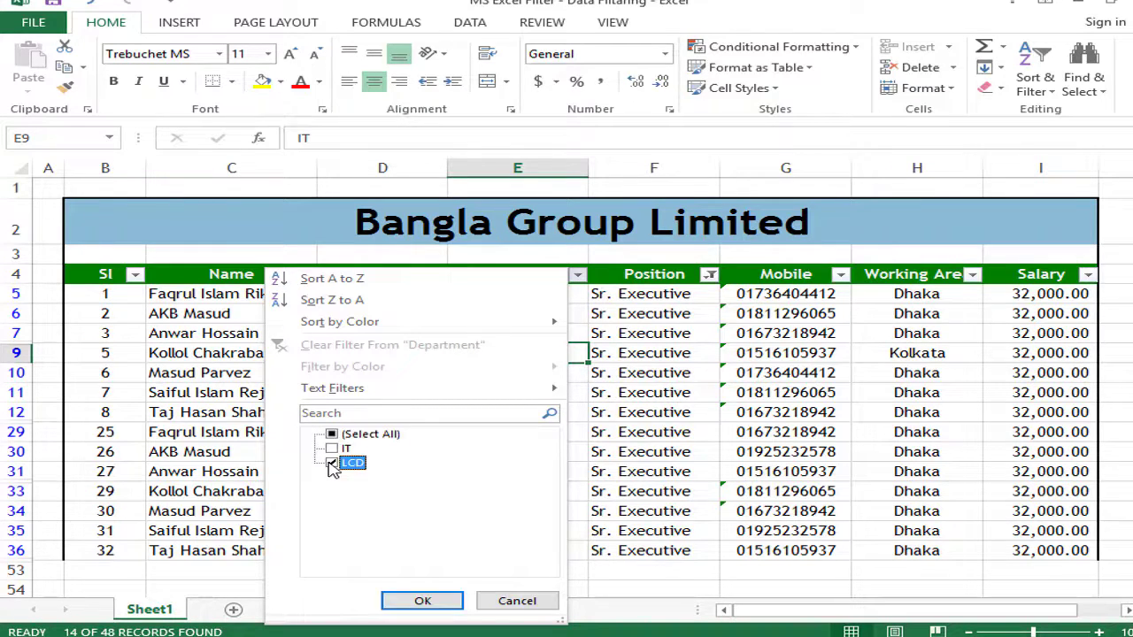
left_click(430, 600)
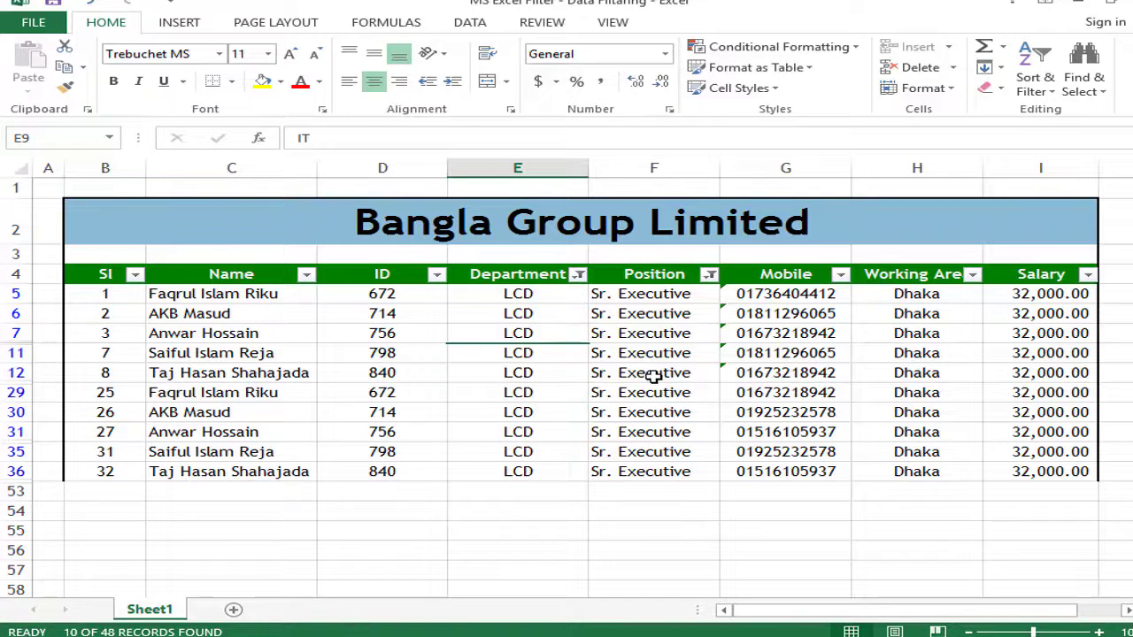
Select the visible Position and Department entries of the filtered rows
left_click_drag(657, 294, 652, 469)
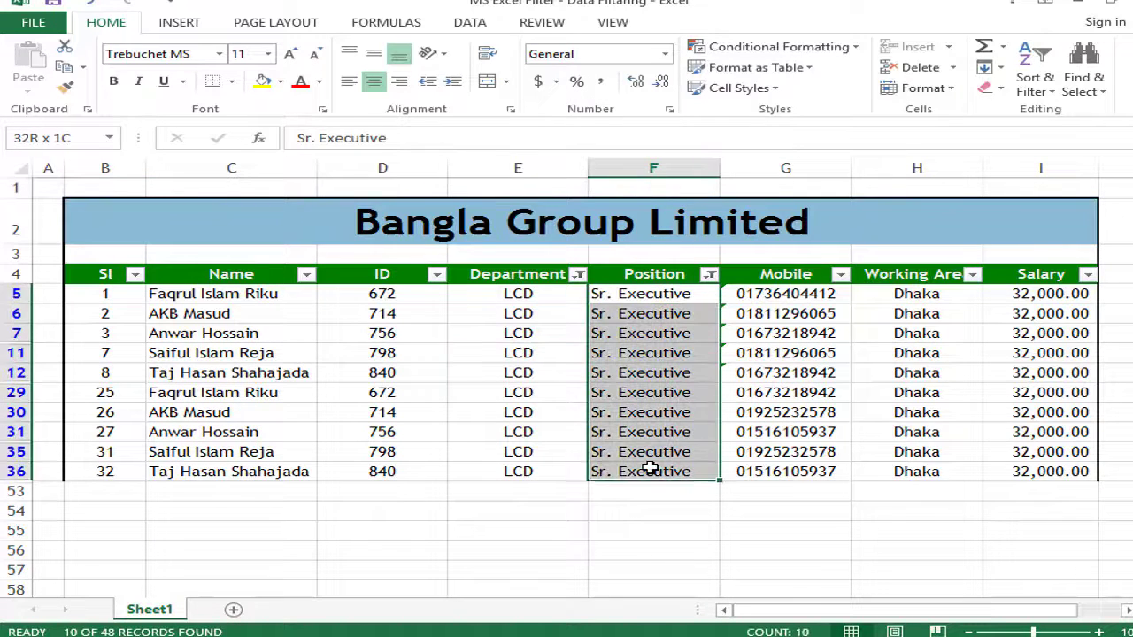
left_click(518, 333)
left_click_drag(518, 293, 536, 494)
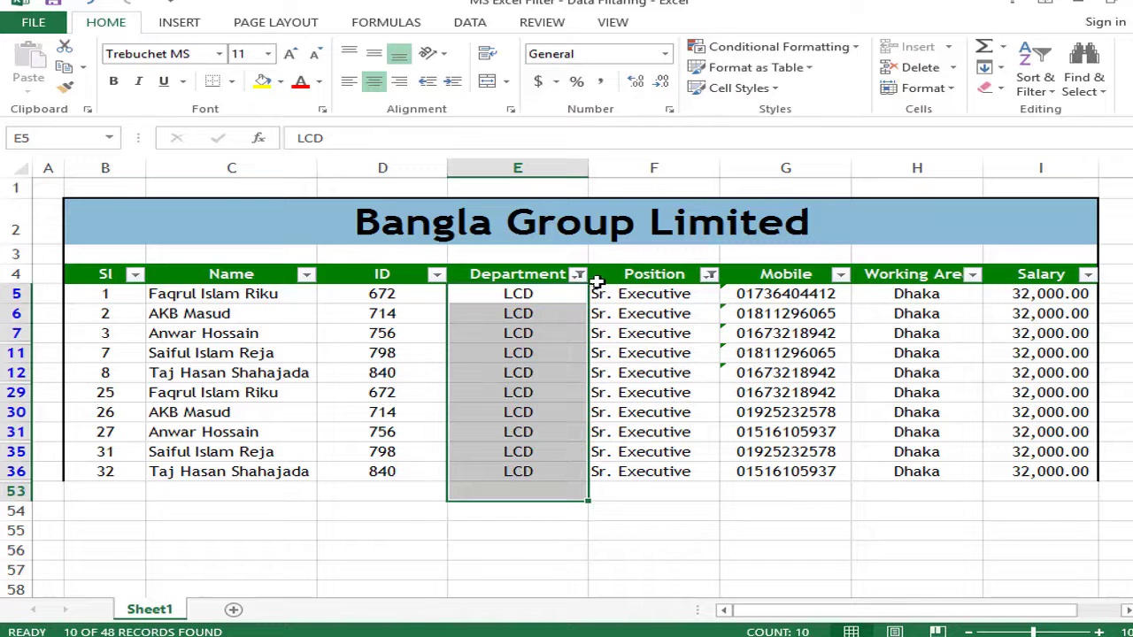
Include all departments again in the Department filter
left_click(581, 276)
left_click(337, 446)
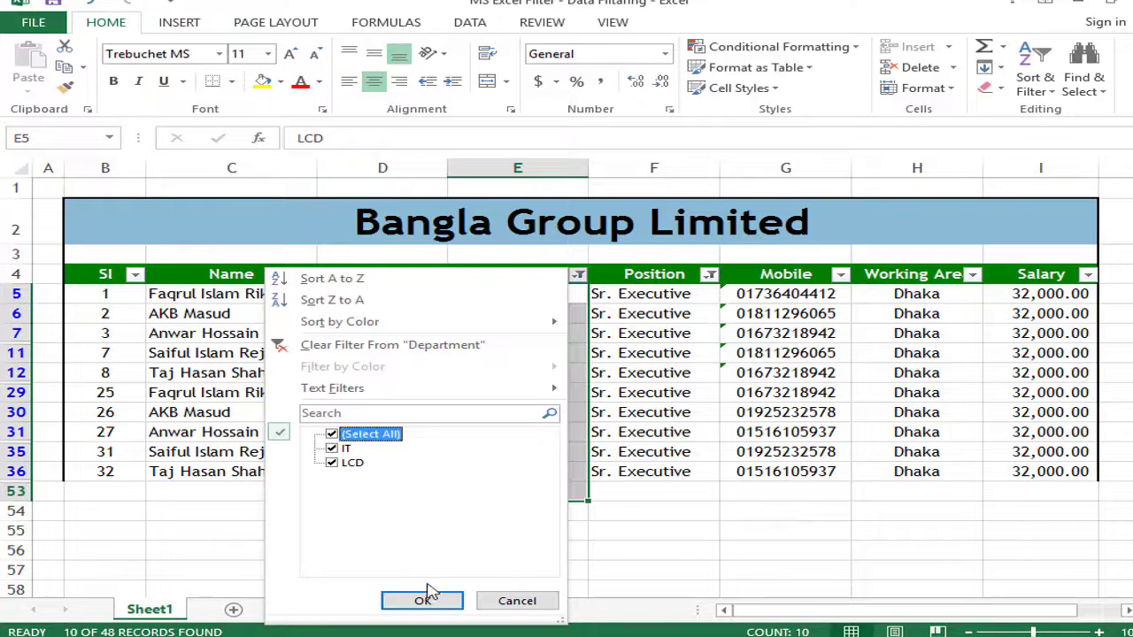
left_click(425, 598)
Tick Executive alongside Sr. Executive so all positions show, then select cell G7
left_click(709, 274)
left_click(483, 447)
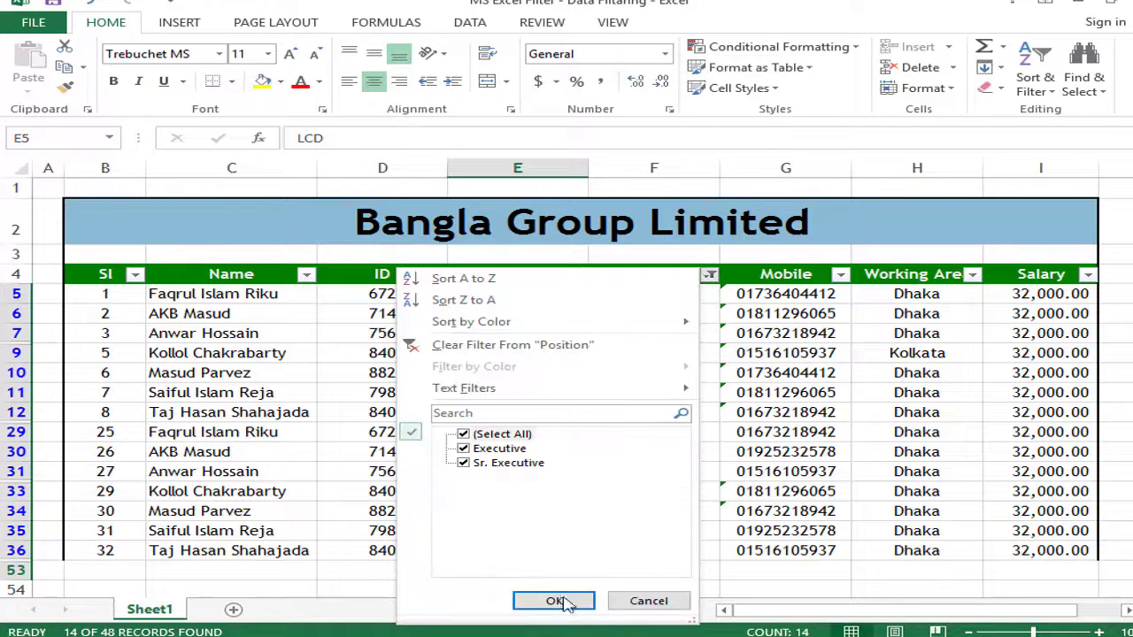
left_click(555, 599)
left_click(799, 340)
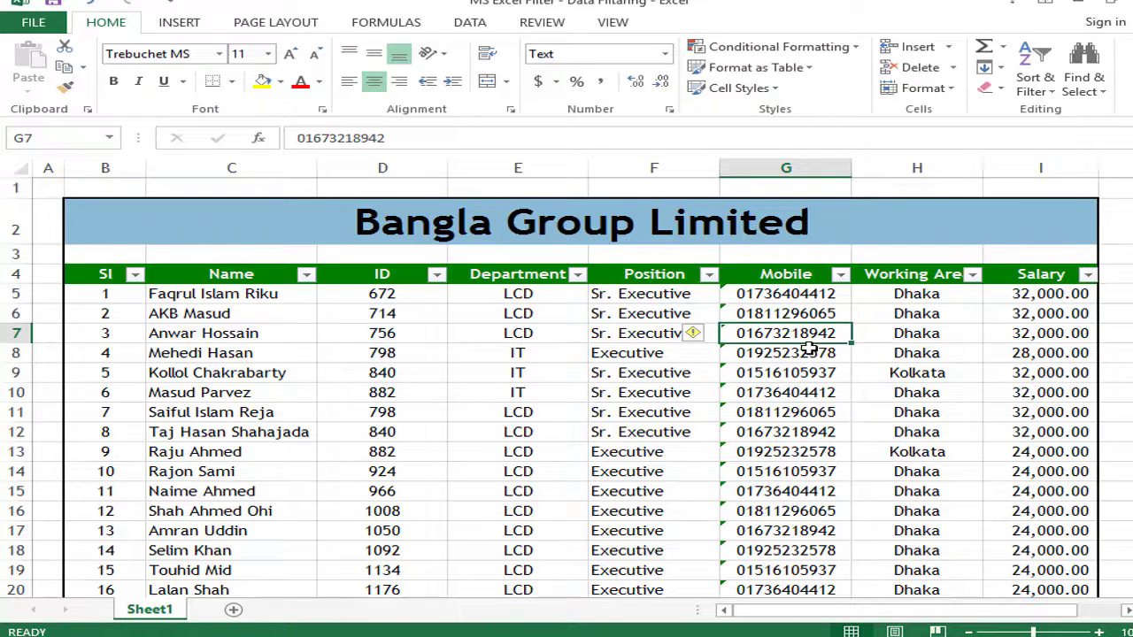
Filter the Mobile column to a single mobile number, showing 12 of 48 records
left_click(798, 370)
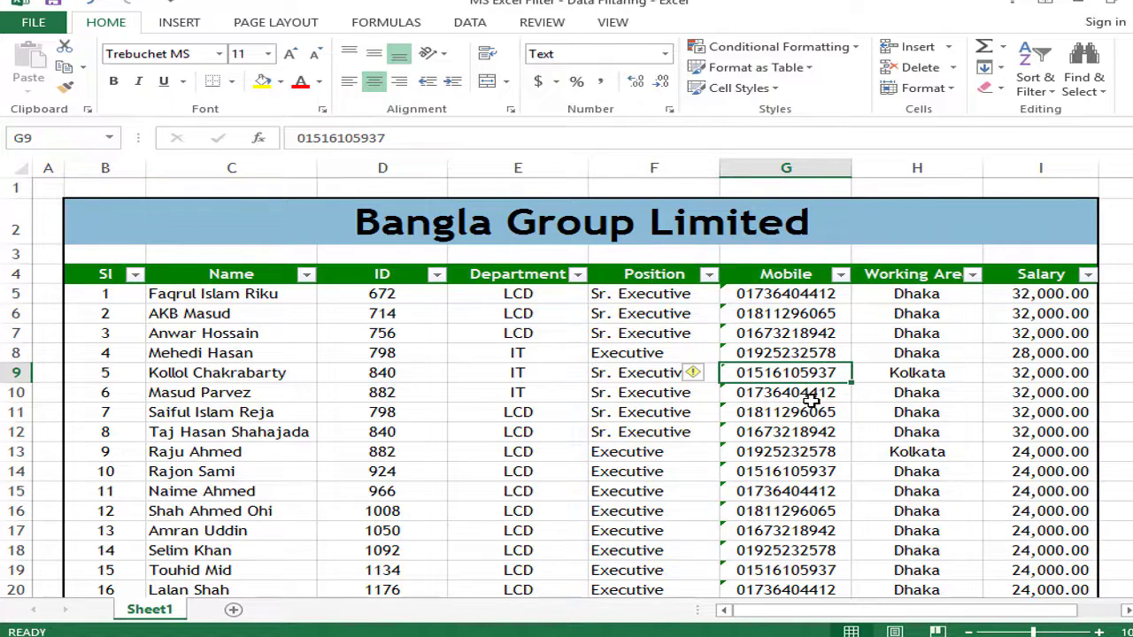
left_click(842, 276)
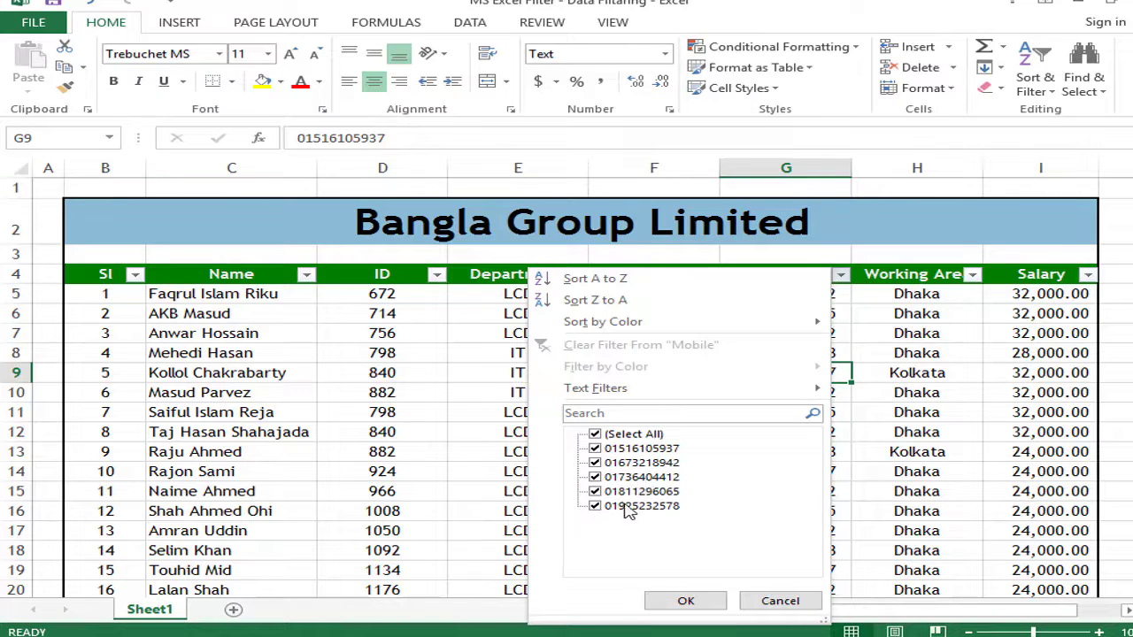
left_click(594, 435)
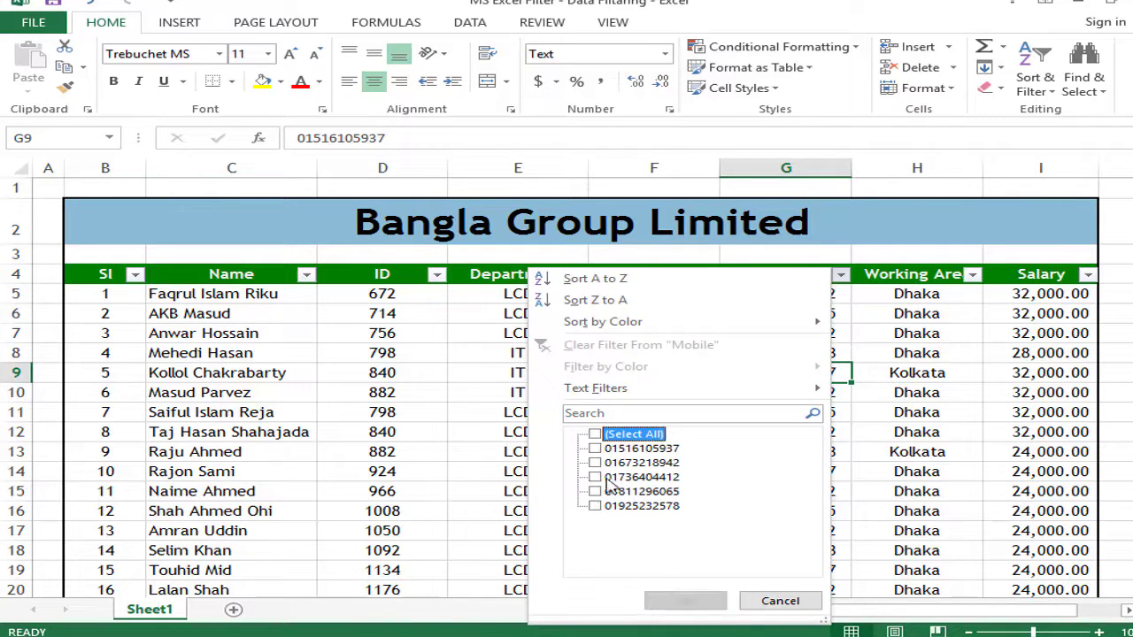
left_click(595, 476)
left_click(702, 605)
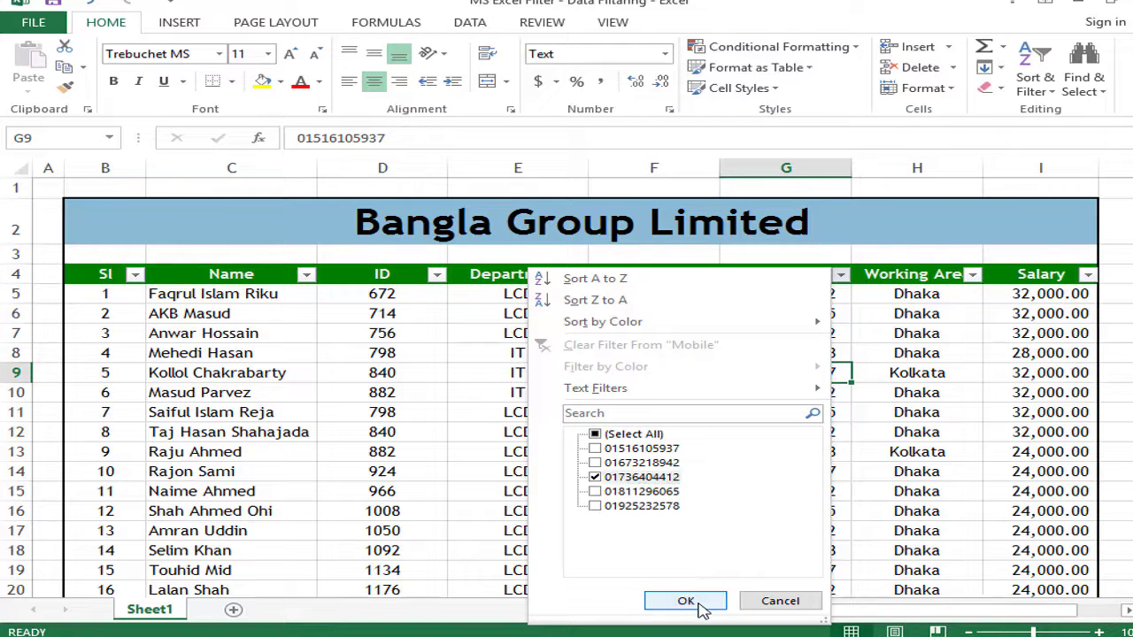
left_click(686, 602)
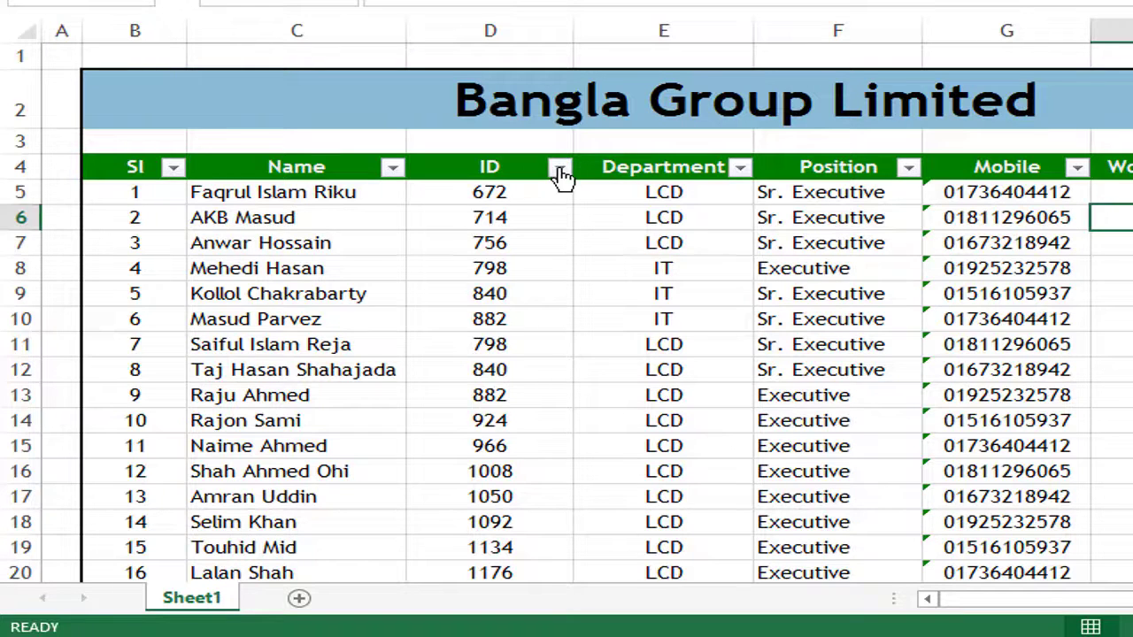
Filter the ID column to show only ID 798
left_click(561, 168)
left_click(245, 372)
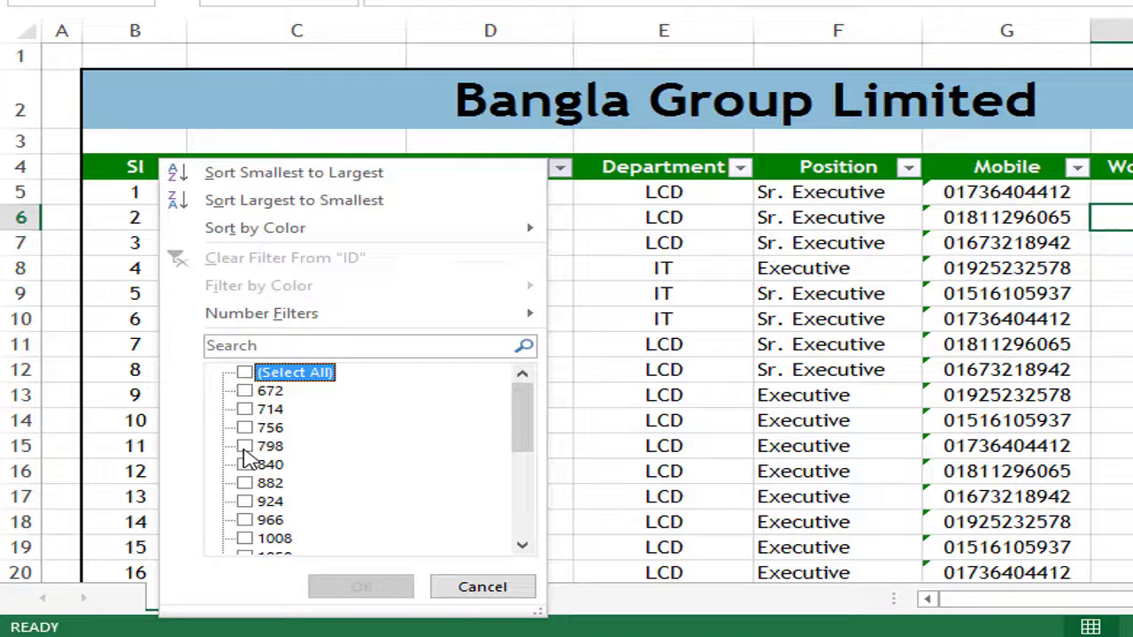
left_click(245, 446)
scroll(313, 503, "down", 4)
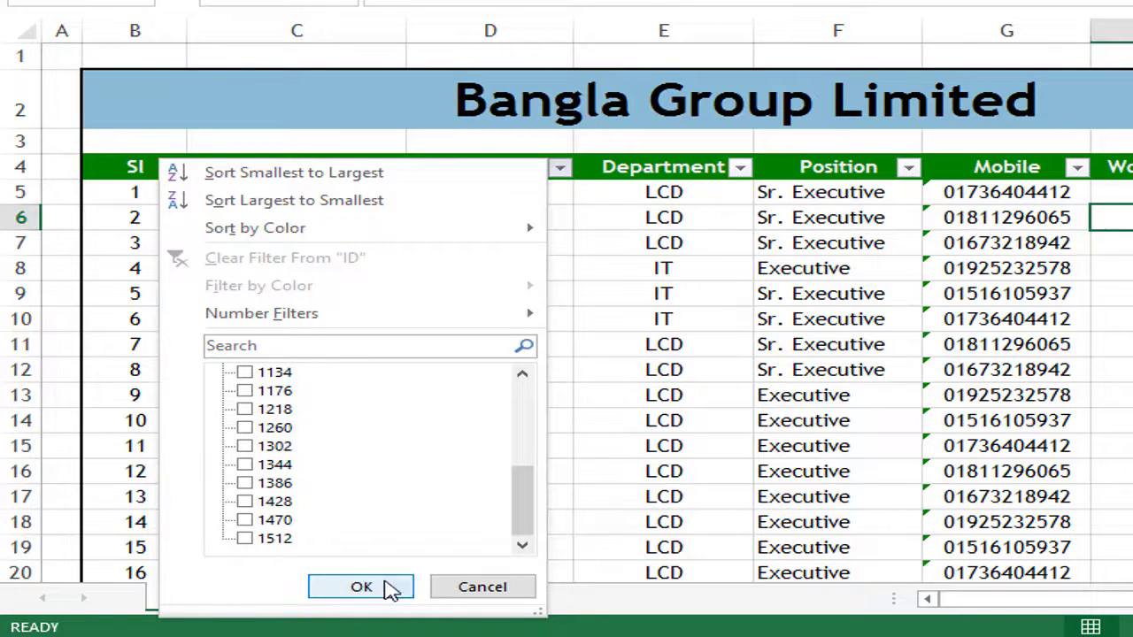
left_click(361, 587)
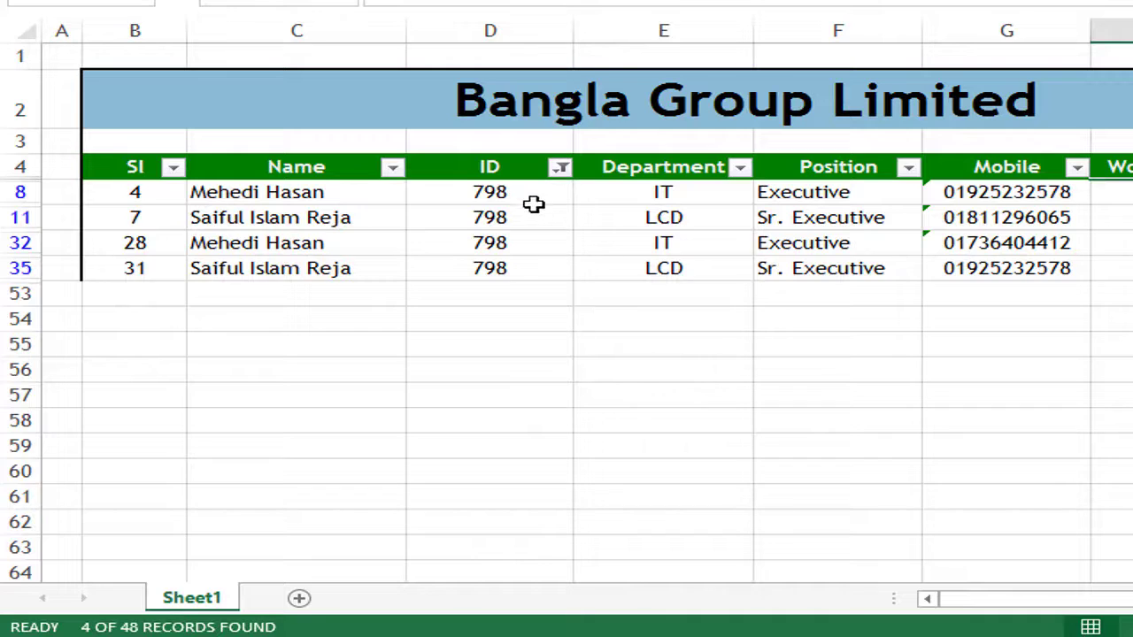
Select the serial numbers and names of the filtered employees in rows 8 and 11
left_click_drag(270, 192, 298, 296)
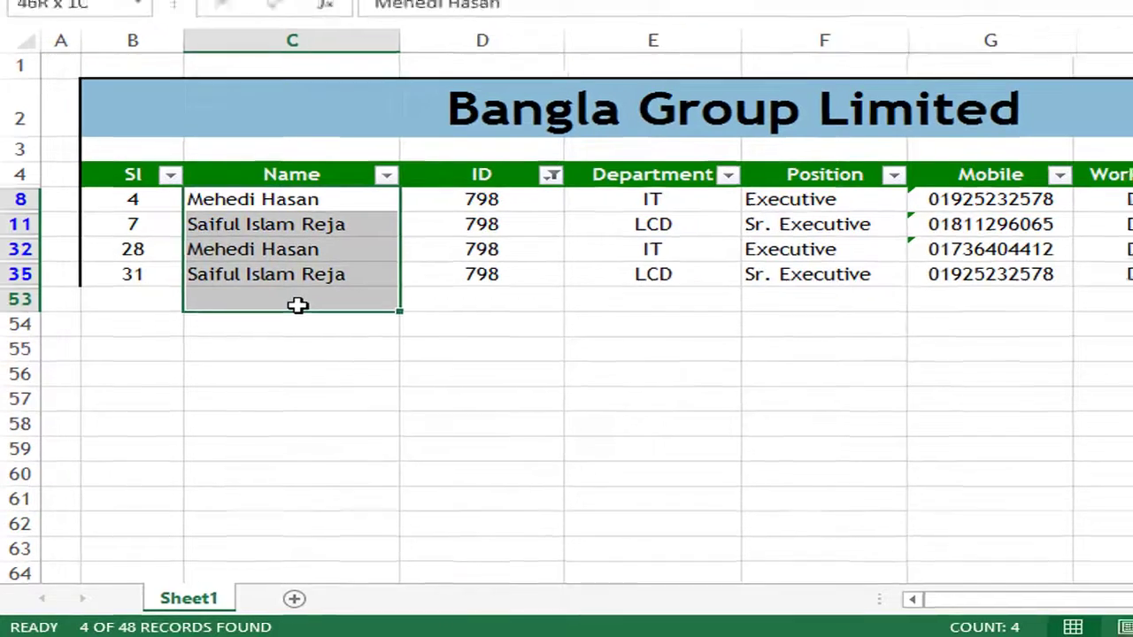
left_click(270, 268)
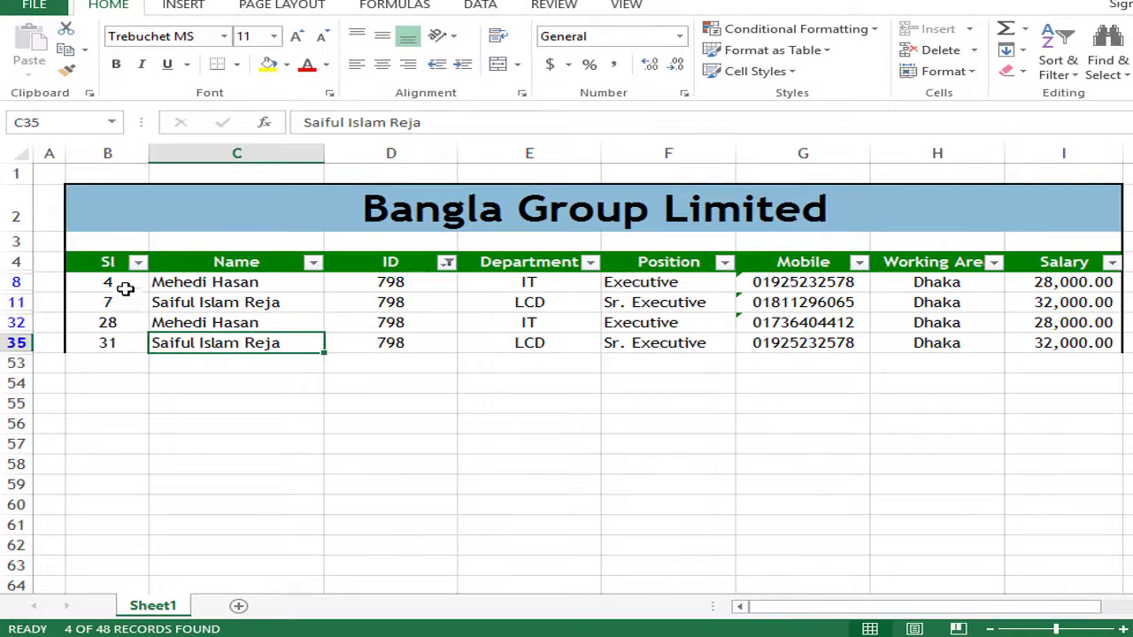
left_click(125, 289)
left_click(228, 286)
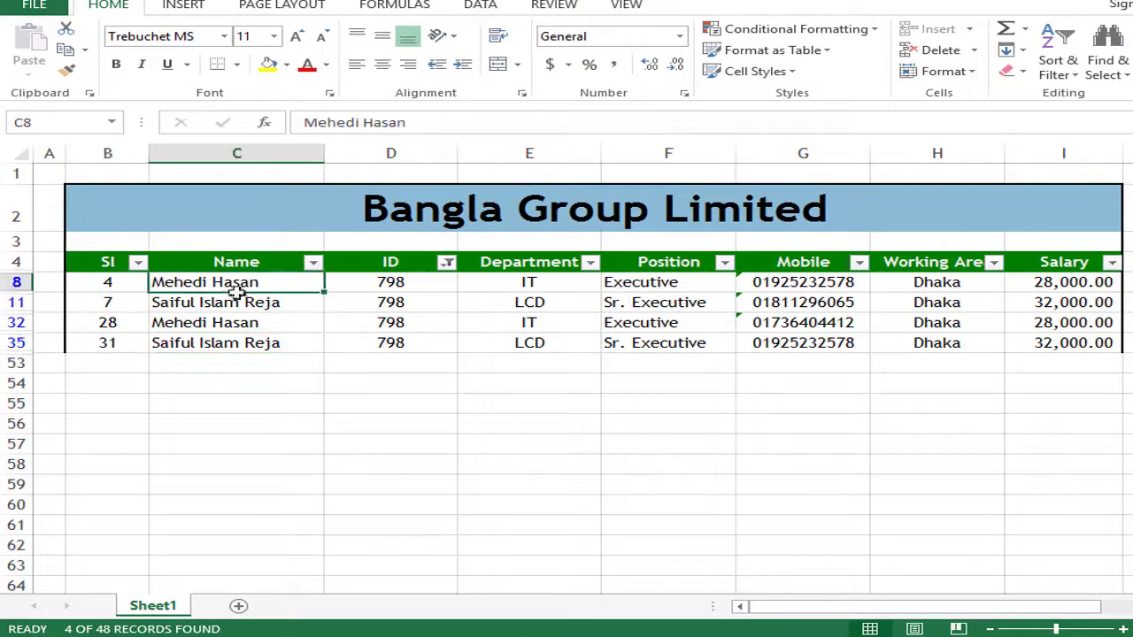
left_click(124, 309)
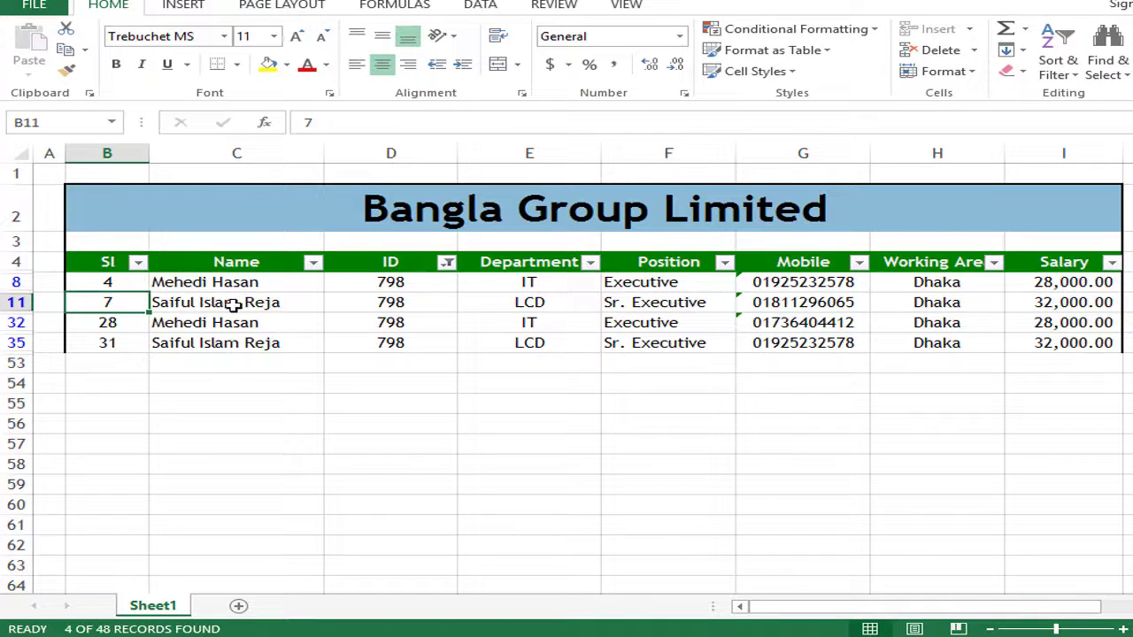
left_click(238, 305)
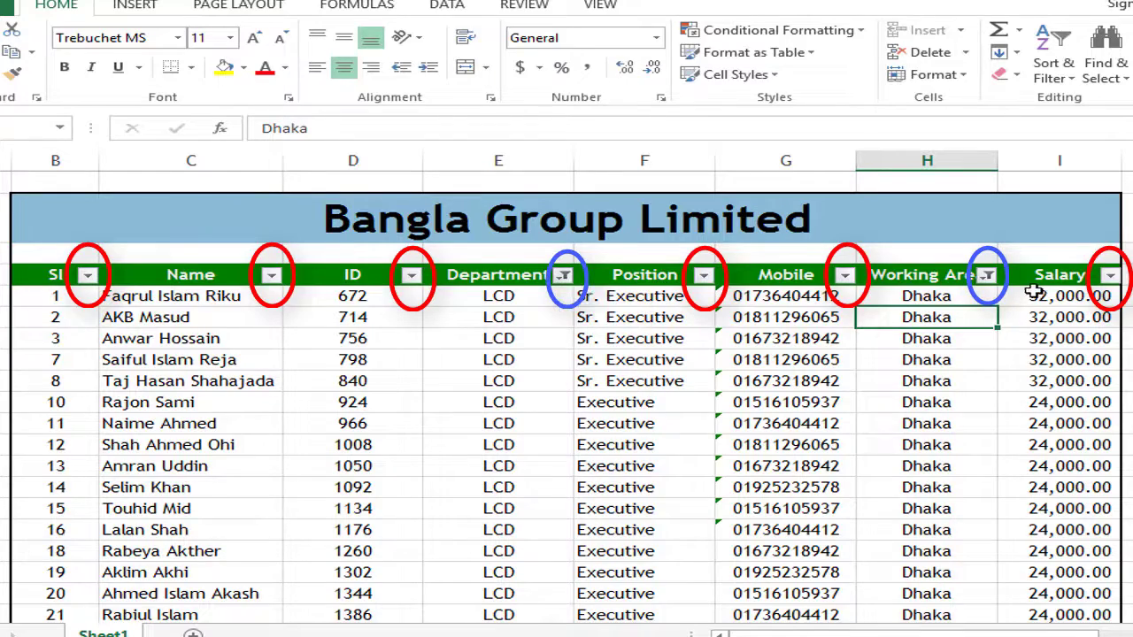
Include all departments again and bring up the Working Area filter list
scroll(678, 405, "down", 5)
scroll(681, 436, "up", 4)
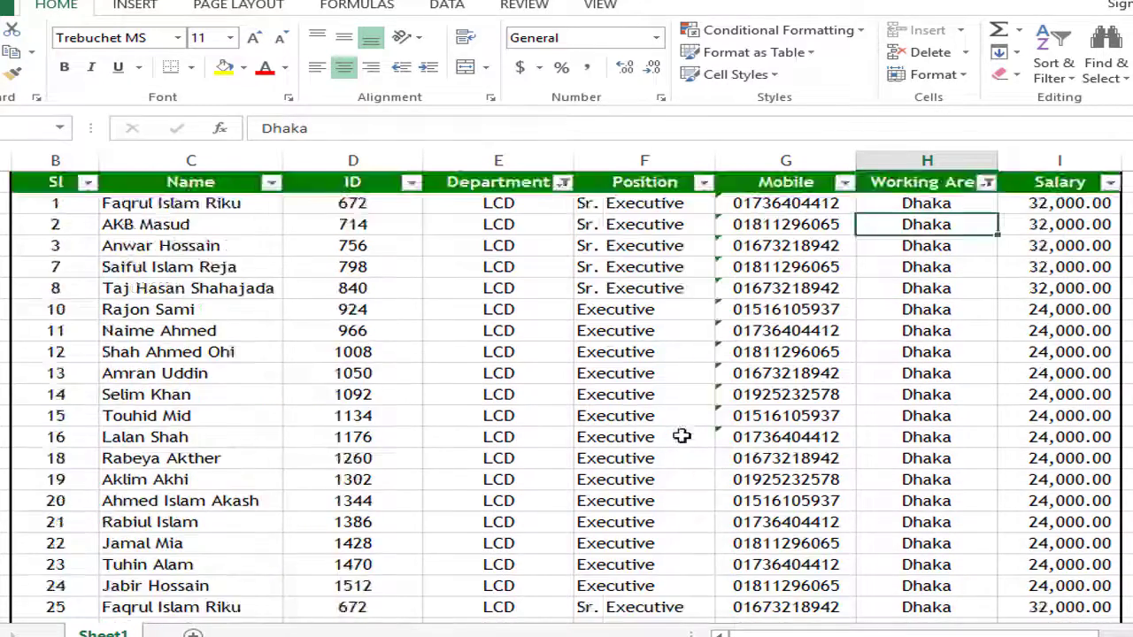
scroll(681, 436, "down", 8)
scroll(705, 438, "up", 10)
left_click(563, 276)
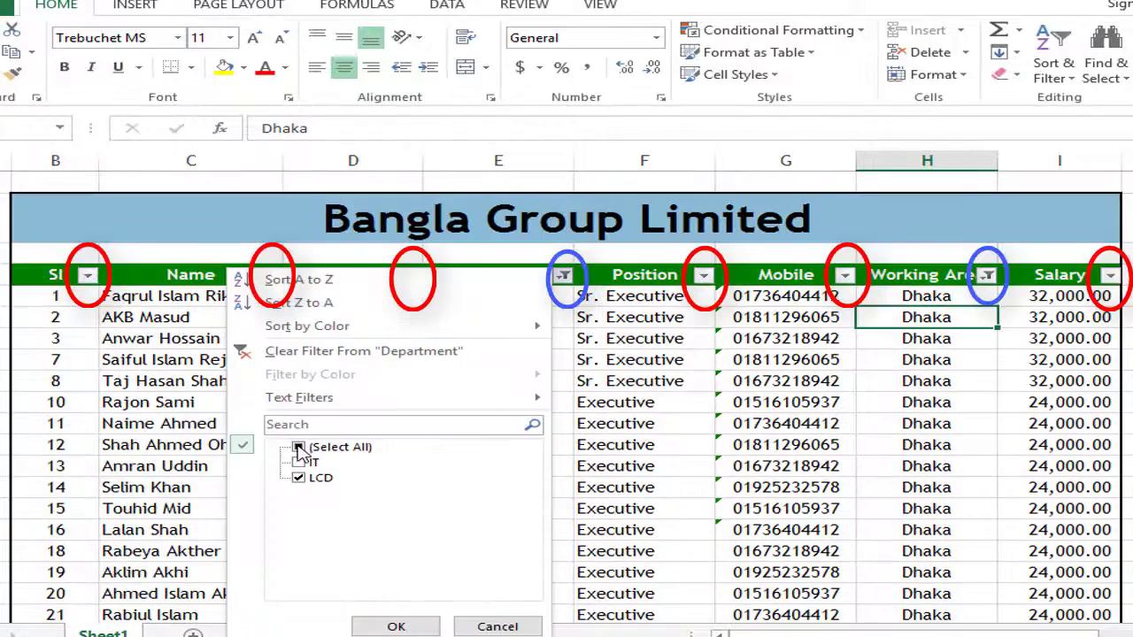
left_click(301, 448)
left_click(396, 625)
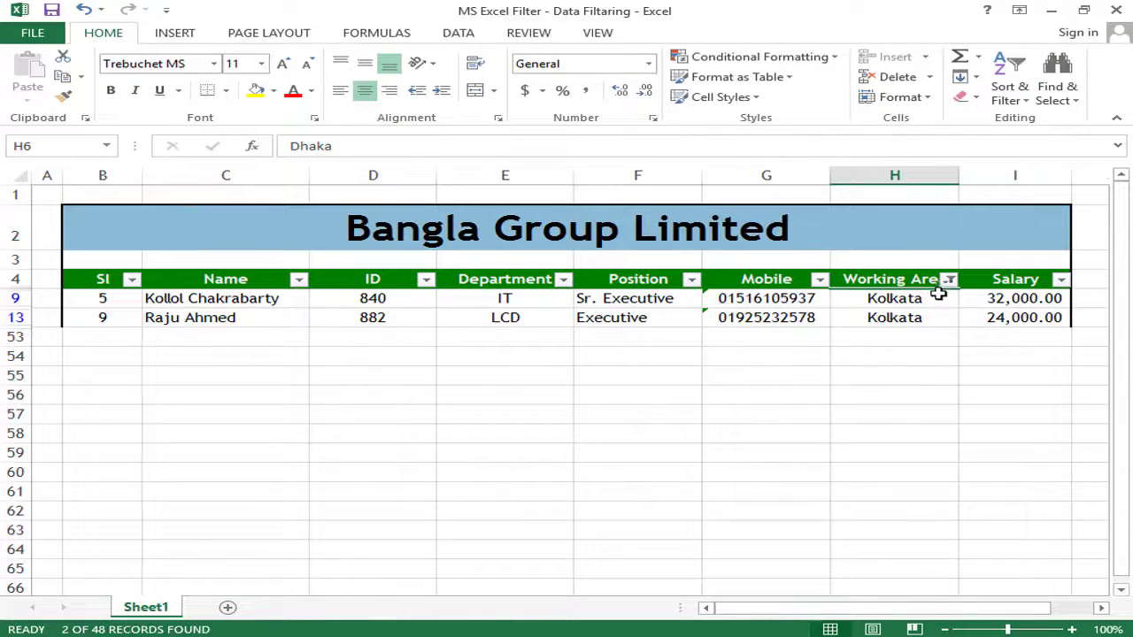
left_click(949, 279)
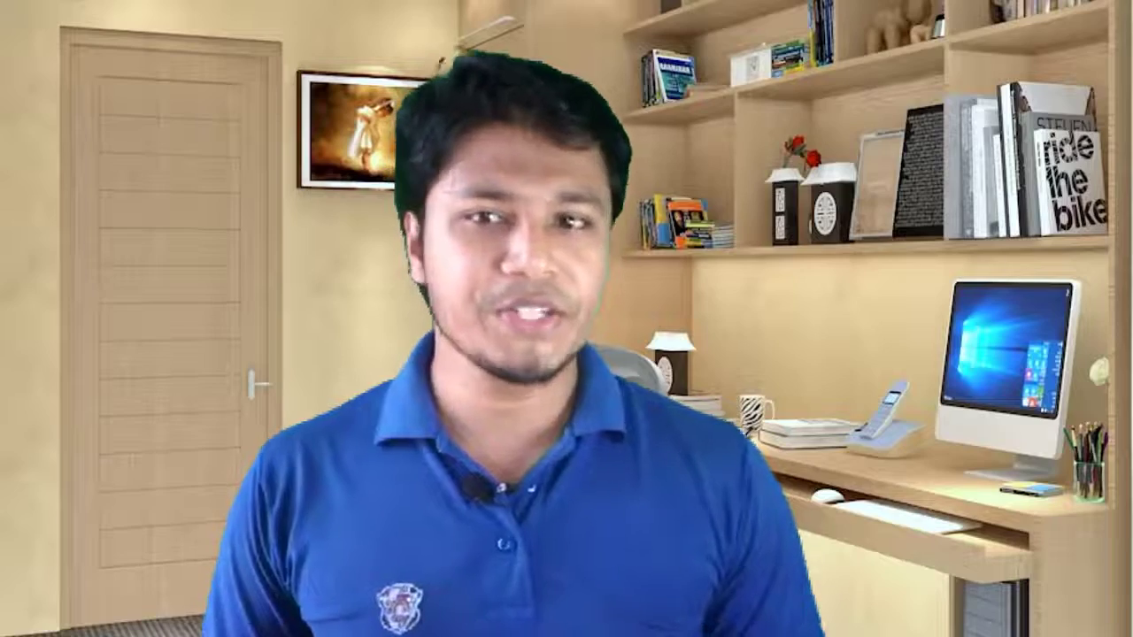